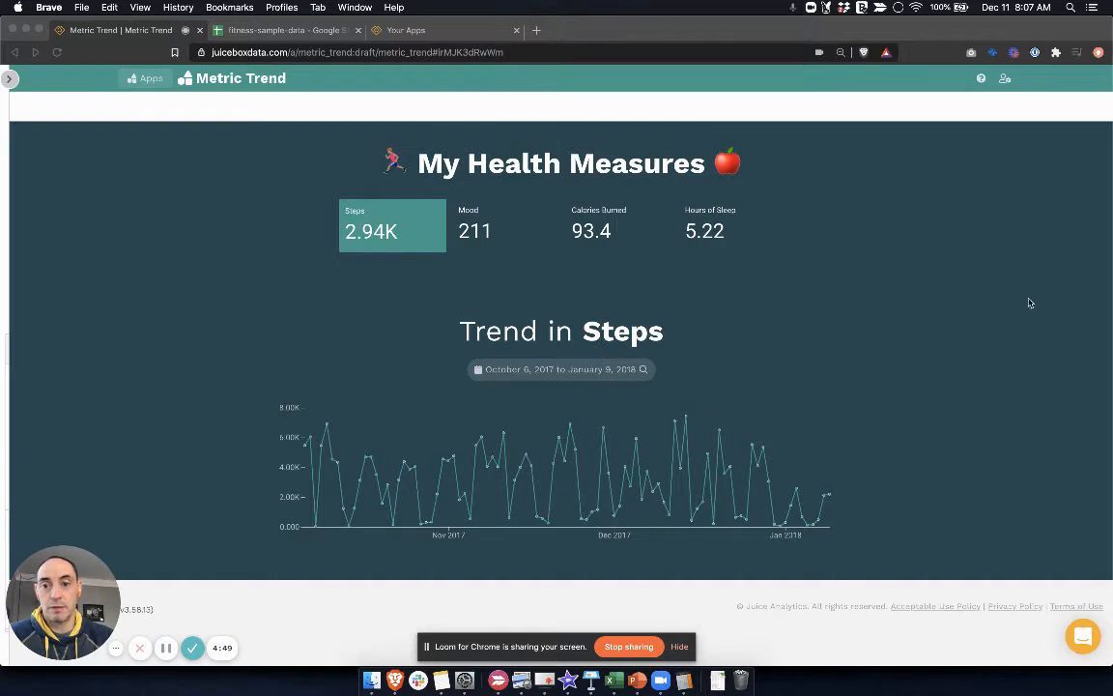
# Step: View the trends for Mood, Calories Burned, Hours of Sleep and Steps, and filter the Steps trend to November 15, 2017 to January 8, 2018
pyautogui.click(489, 230)
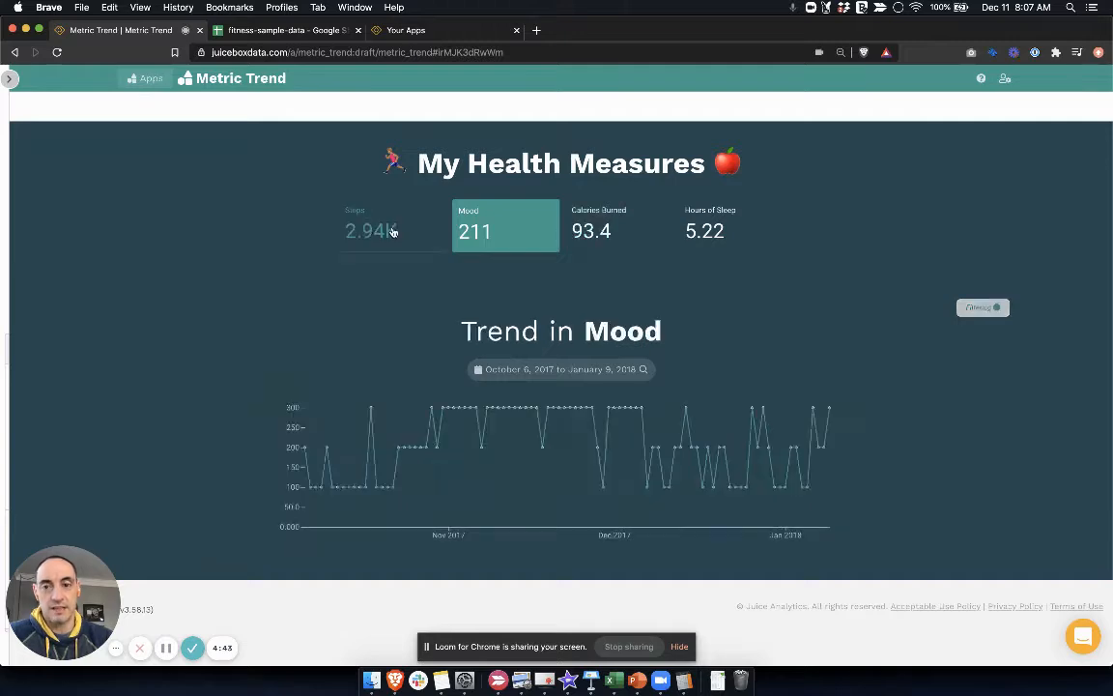
pyautogui.click(622, 234)
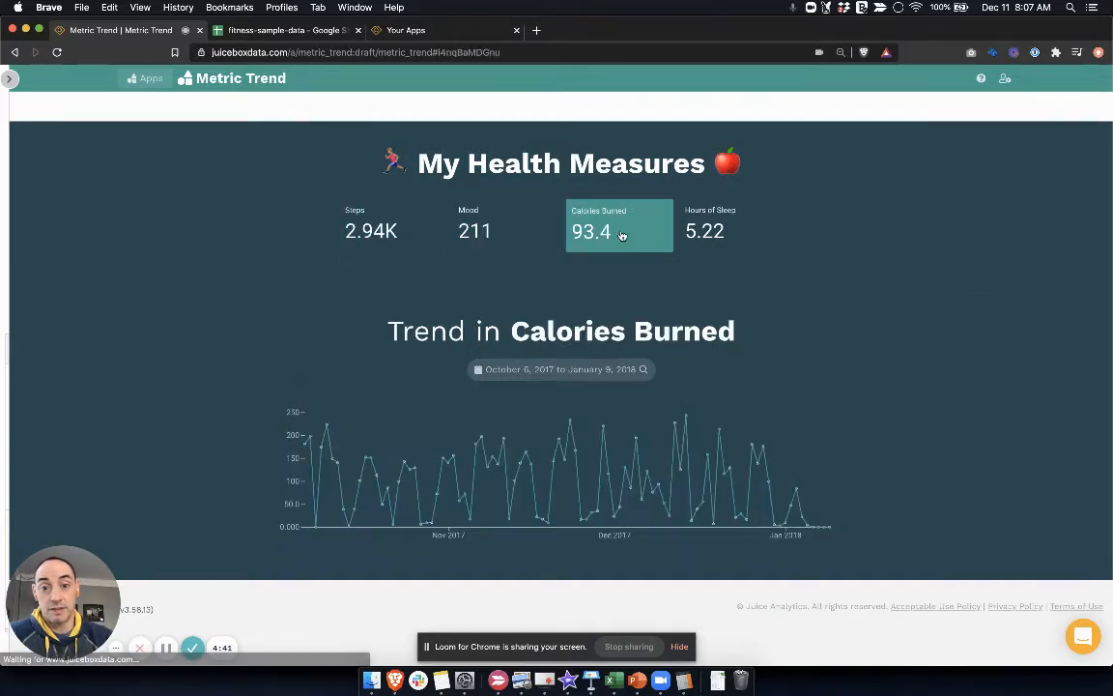
pyautogui.click(704, 235)
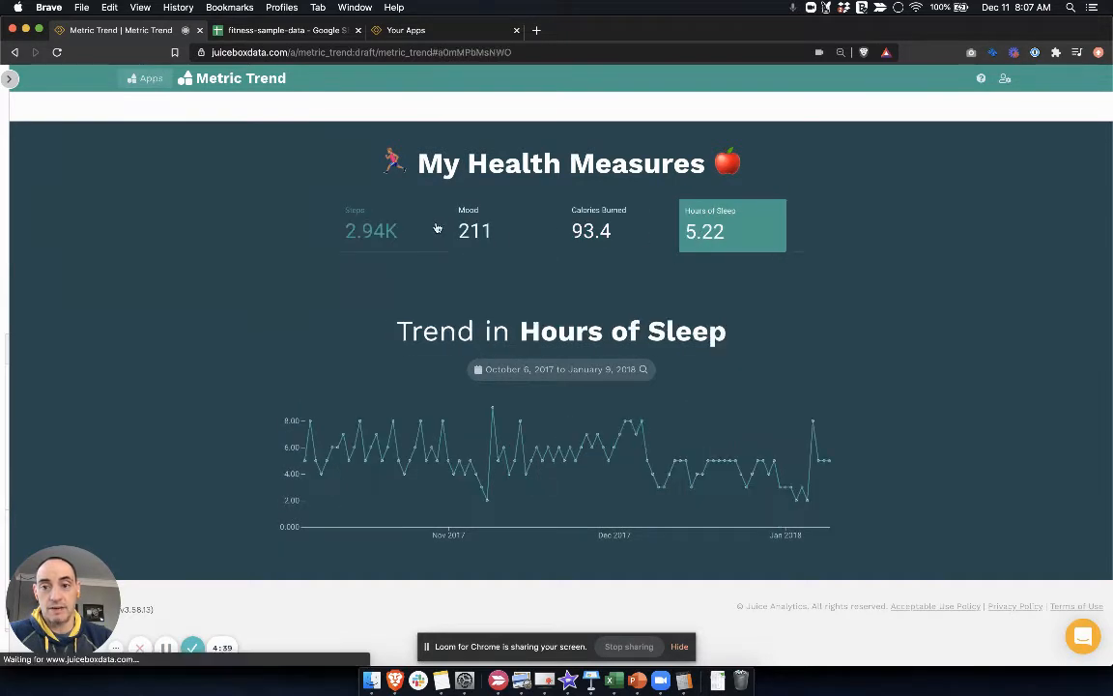
pyautogui.click(367, 232)
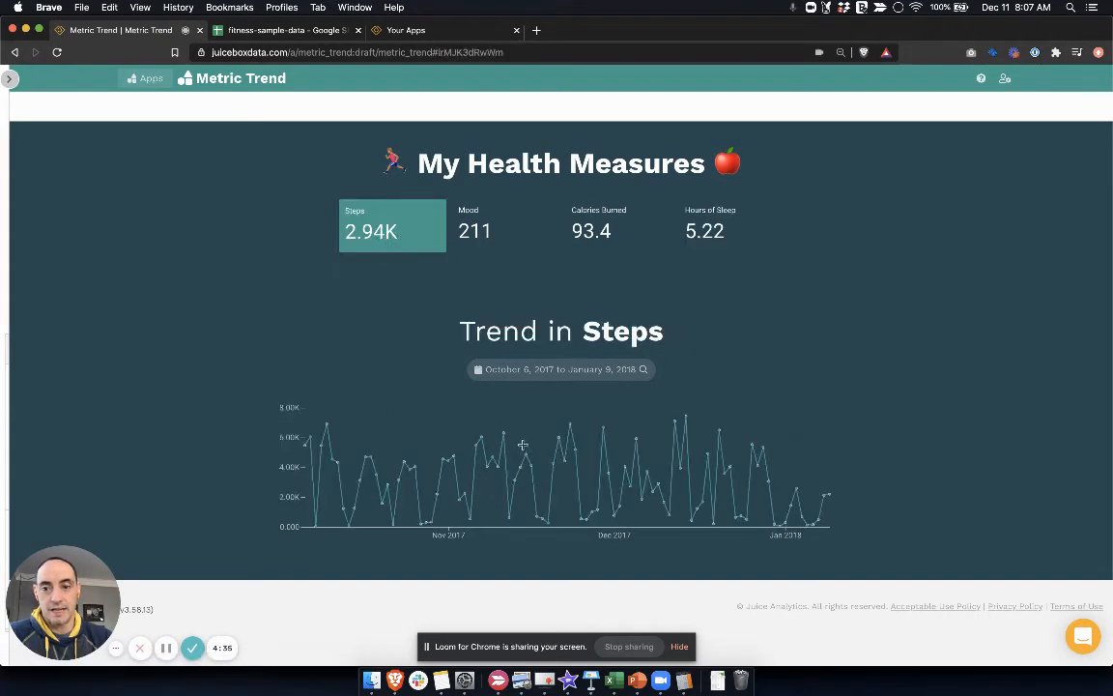
pyautogui.moveTo(527, 428); pyautogui.dragTo(821, 455)
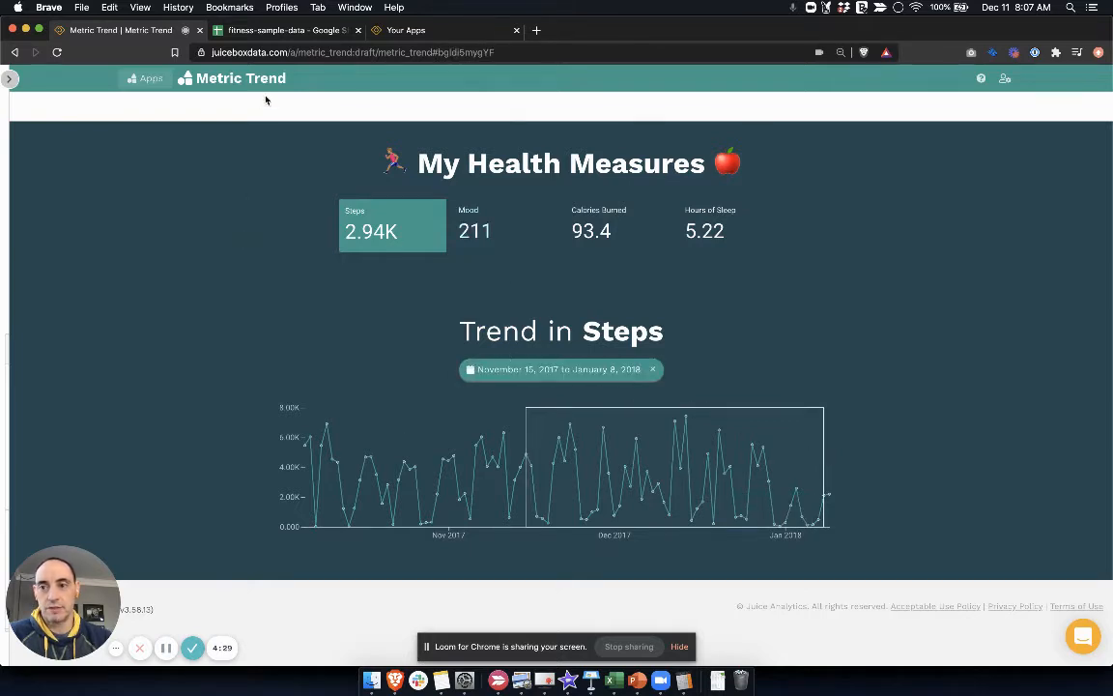
# Step: Look over the fitness-sample-data spreadsheet in Google Sheets and return to the Juicebox apps list
pyautogui.click(281, 32)
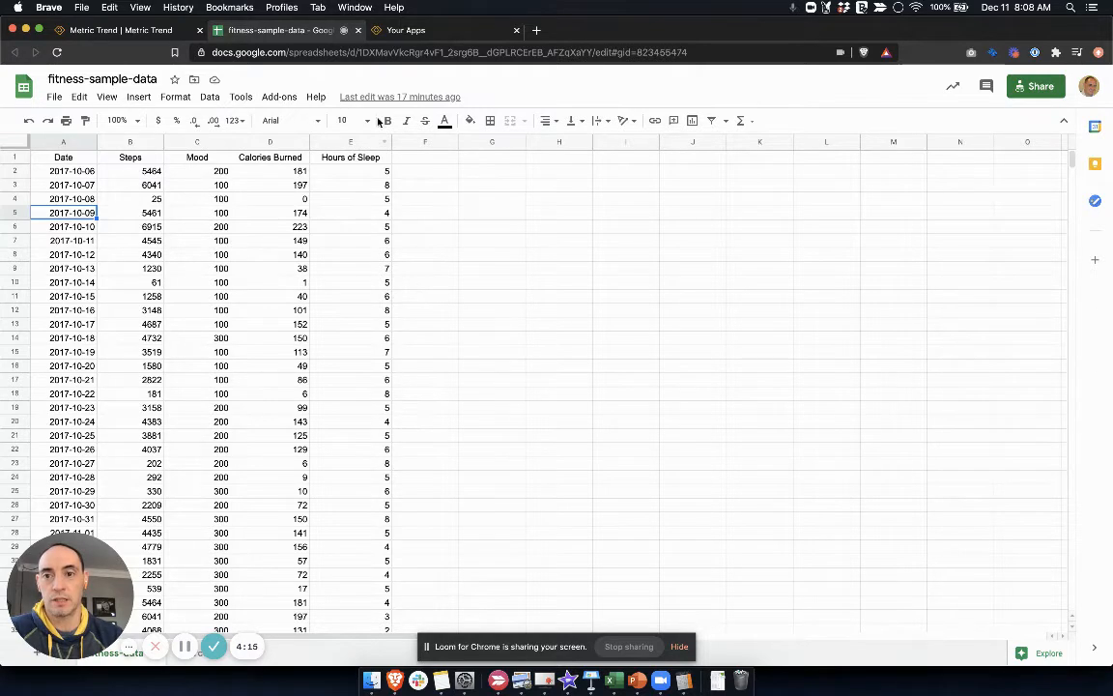
pyautogui.click(406, 32)
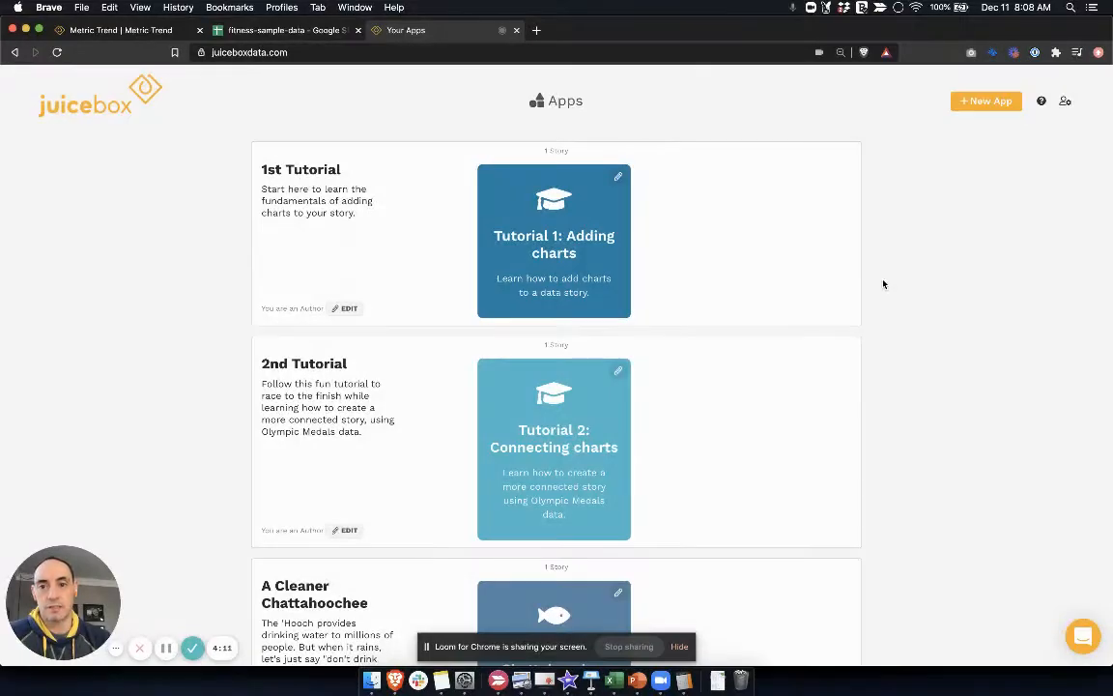
# Step: Start a new app titled "A fitness dashboard" and leave its description blank
pyautogui.click(981, 106)
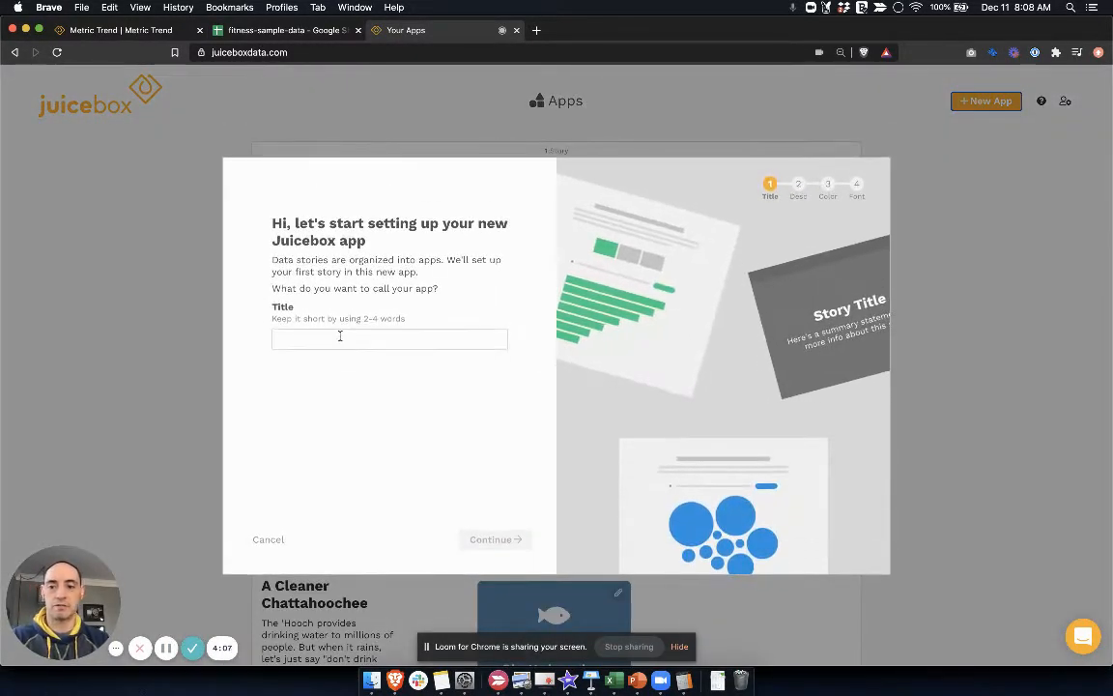
pyautogui.click(340, 336)
pyautogui.write('A f')
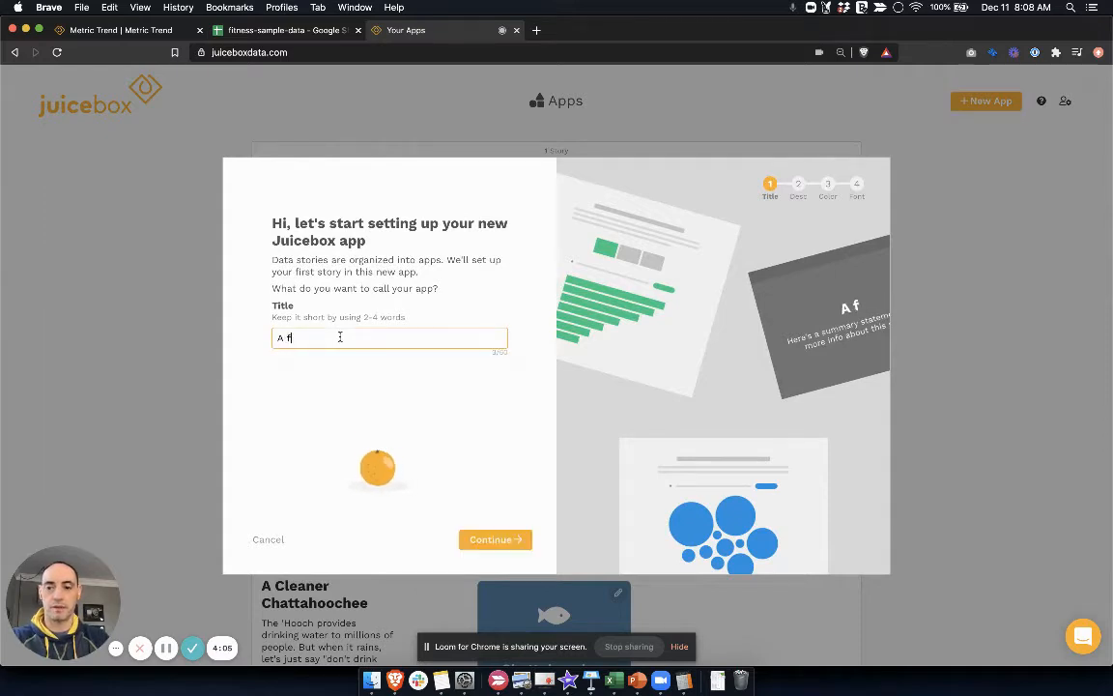
pyautogui.write('itness dashboard')
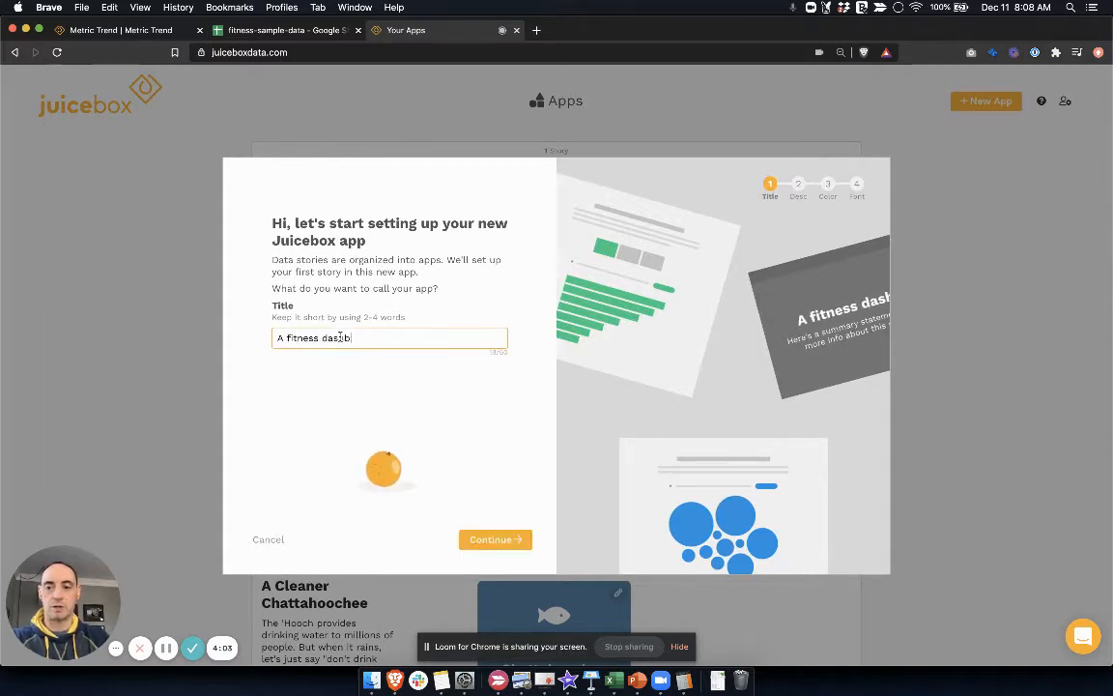
pyautogui.click(506, 541)
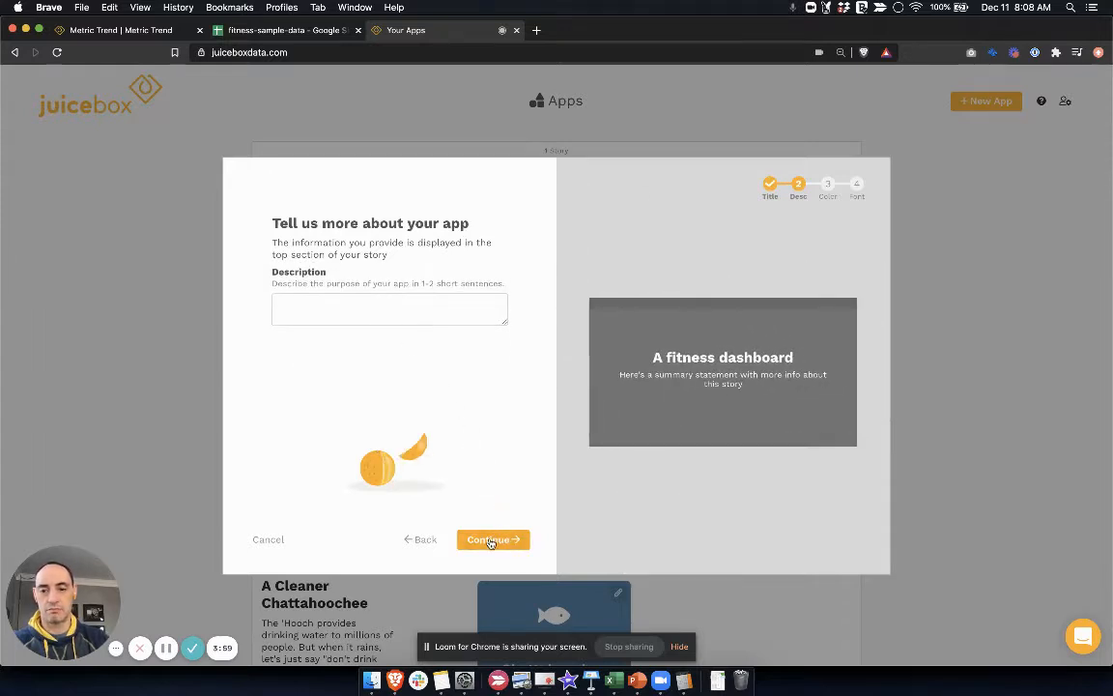
pyautogui.click(493, 538)
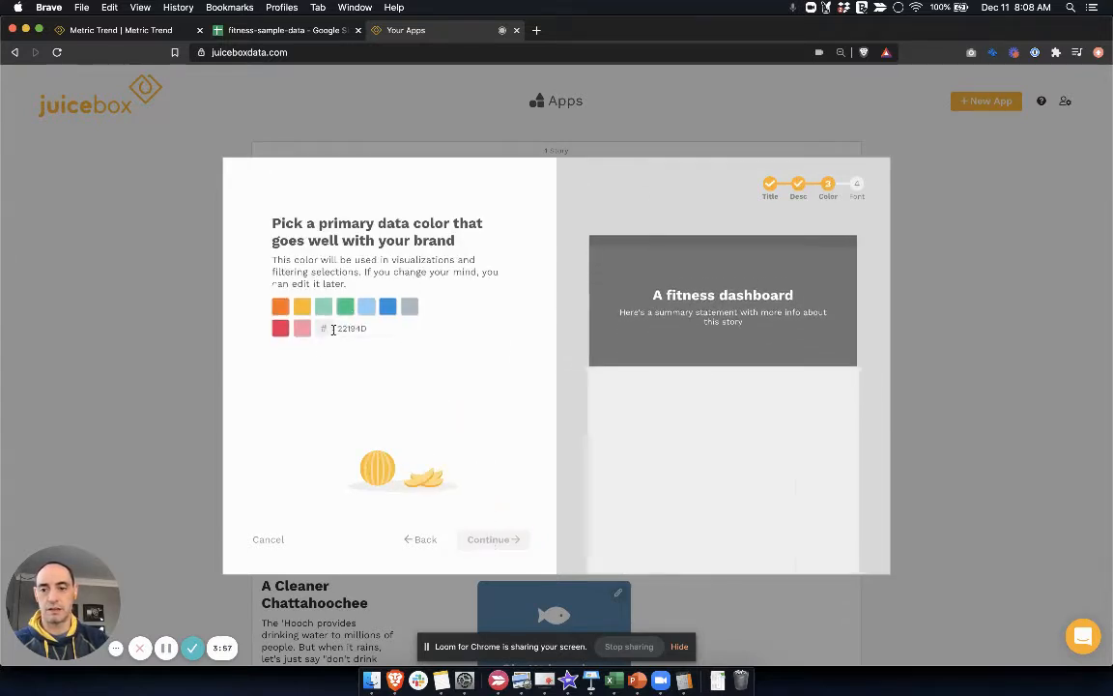
# Step: Set the new app's primary data color to the custom hex value 2a9d8f
pyautogui.doubleClick(344, 333)
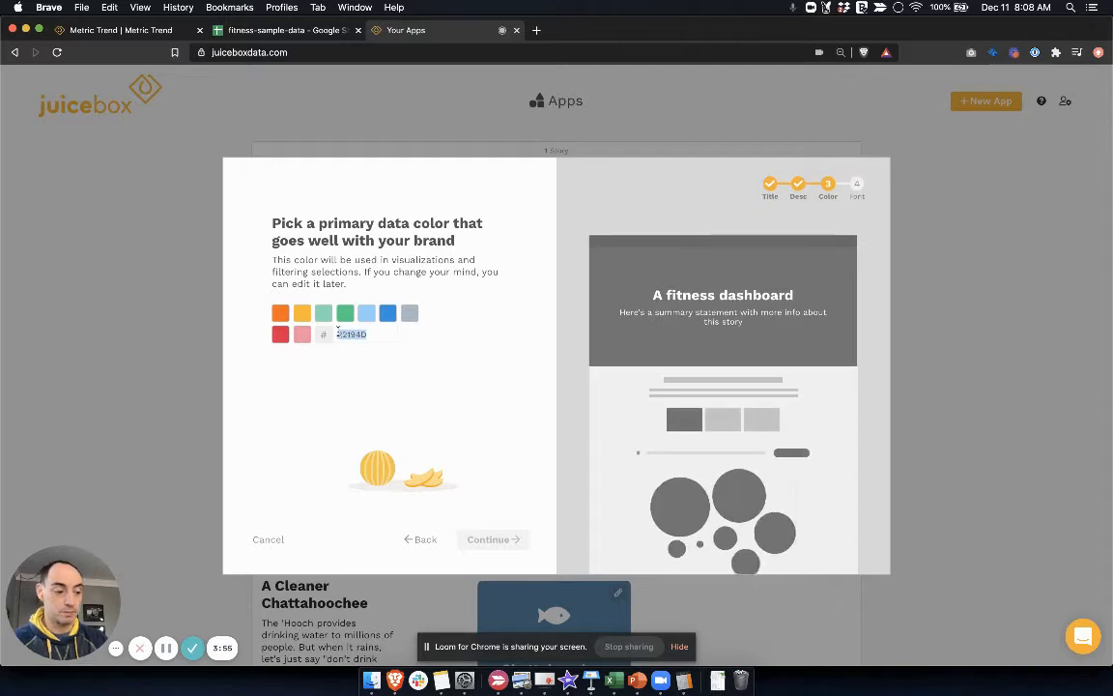
pyautogui.write('3a')
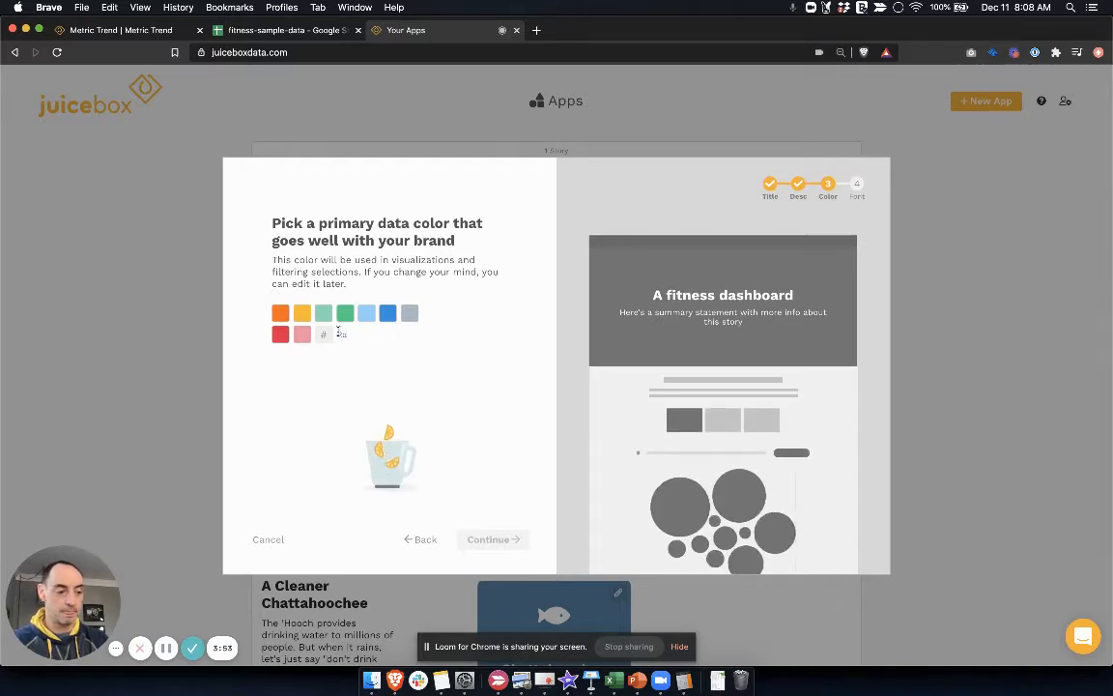
pyautogui.write('9d')
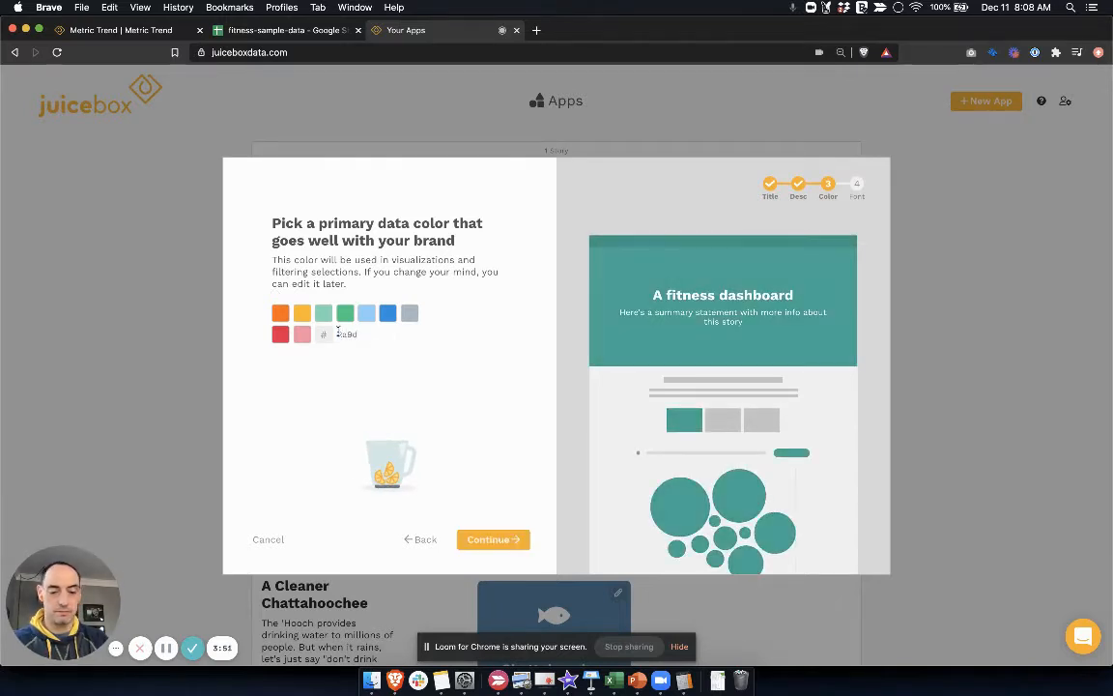
pyautogui.write('8f')
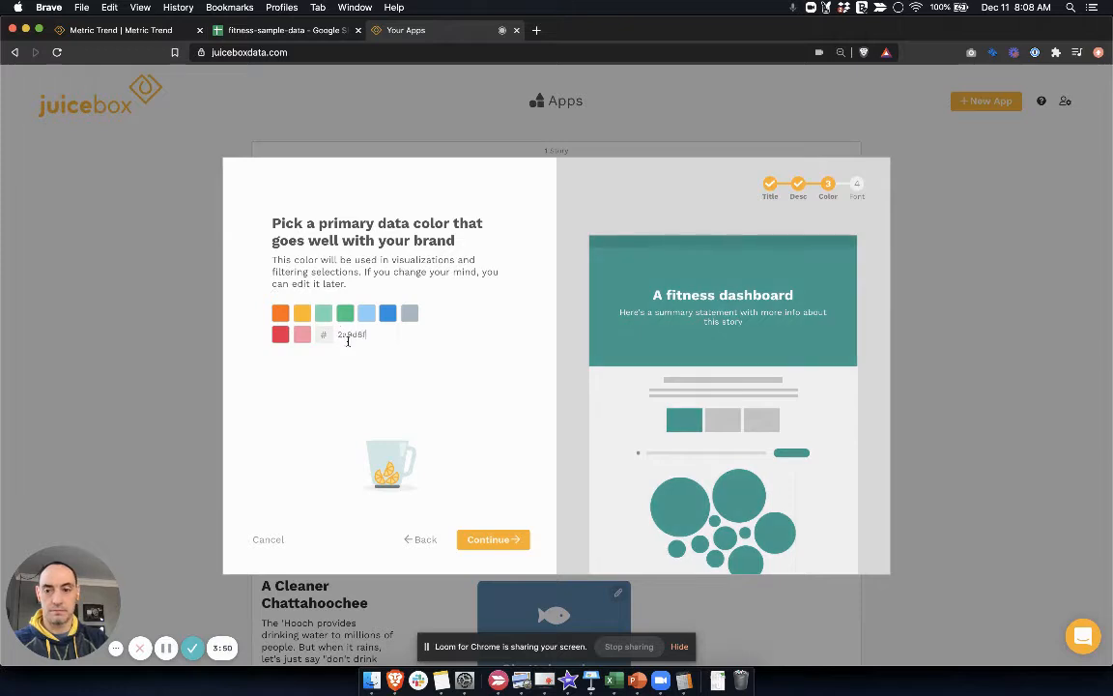
pyautogui.click(476, 539)
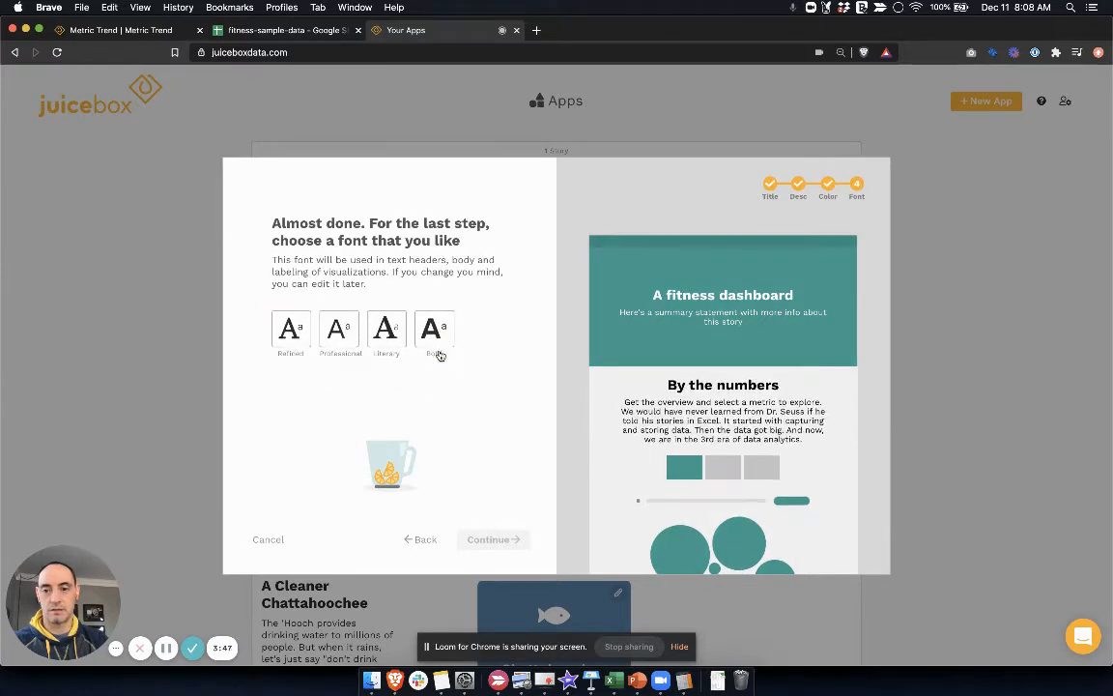
# Step: Choose the Bold font style and create the app
pyautogui.click(437, 348)
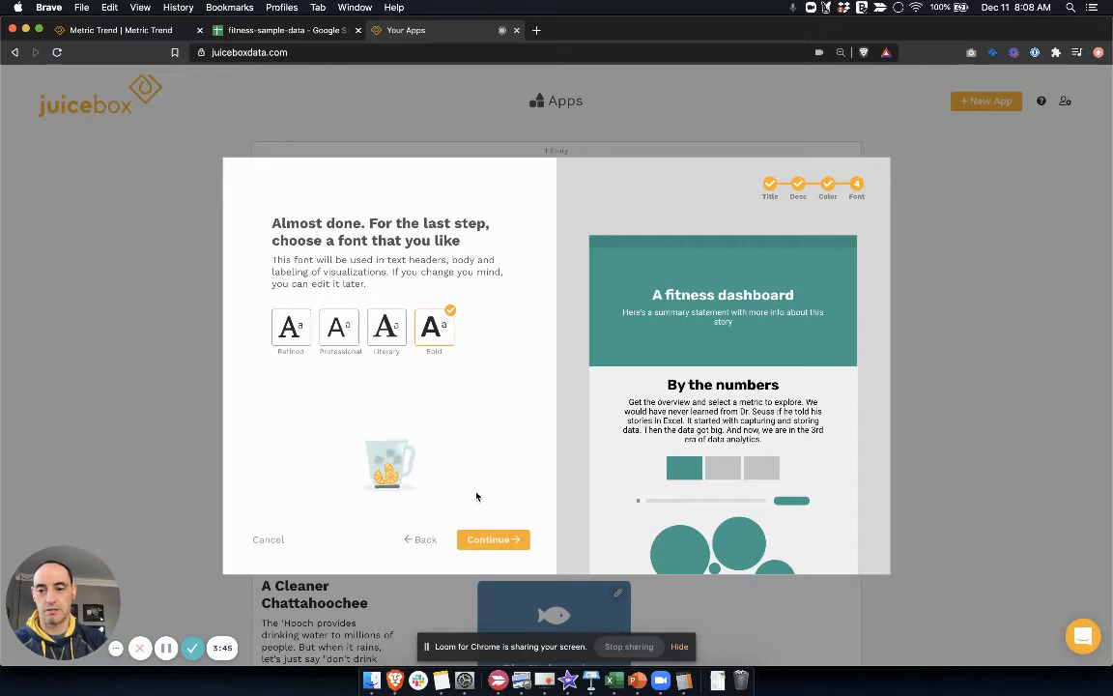
pyautogui.click(486, 538)
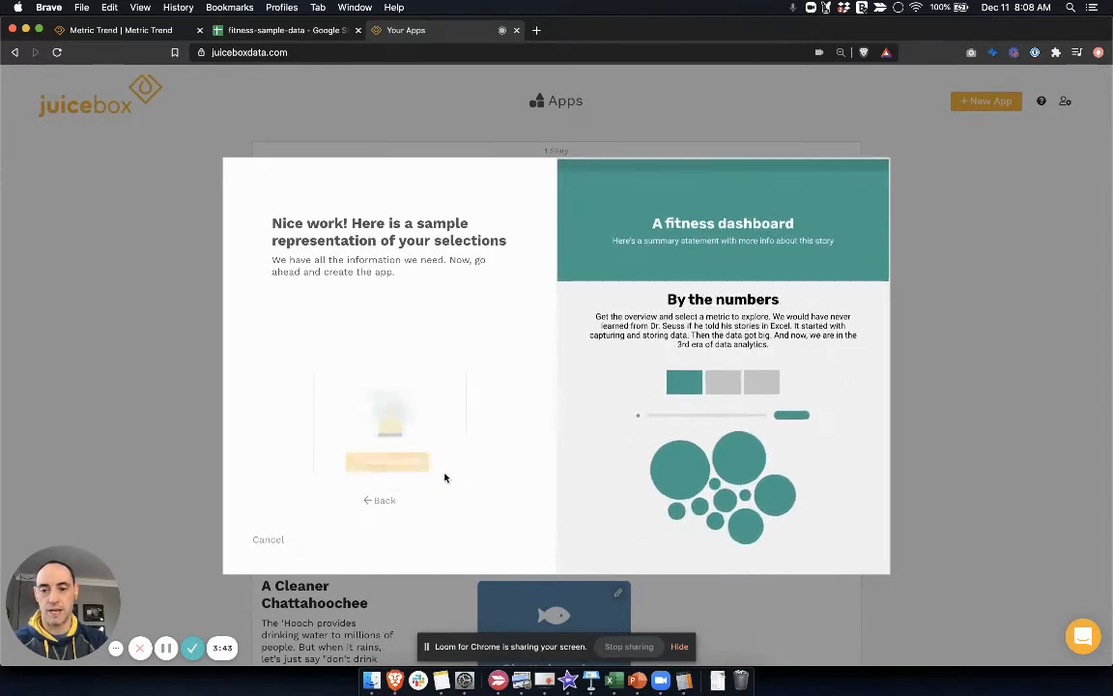
pyautogui.click(393, 424)
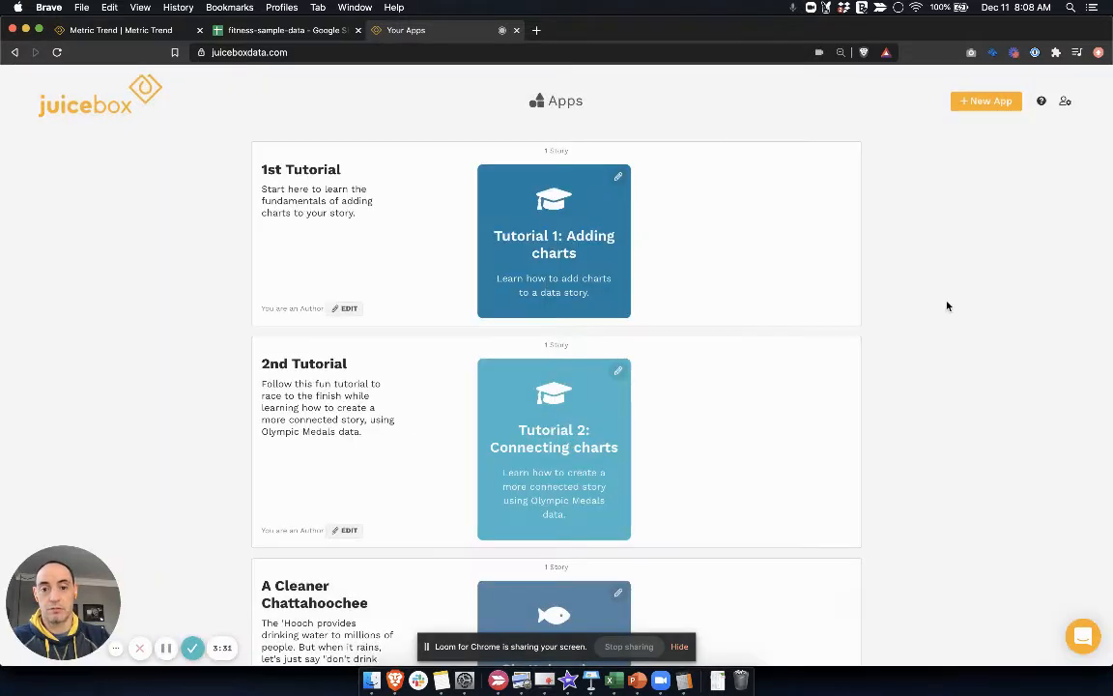
# Step: Search the apps page for "a fitn" and open the "A fitness dashboard" story for editing
pyautogui.press('super+f')
pyautogui.write('a fitn')
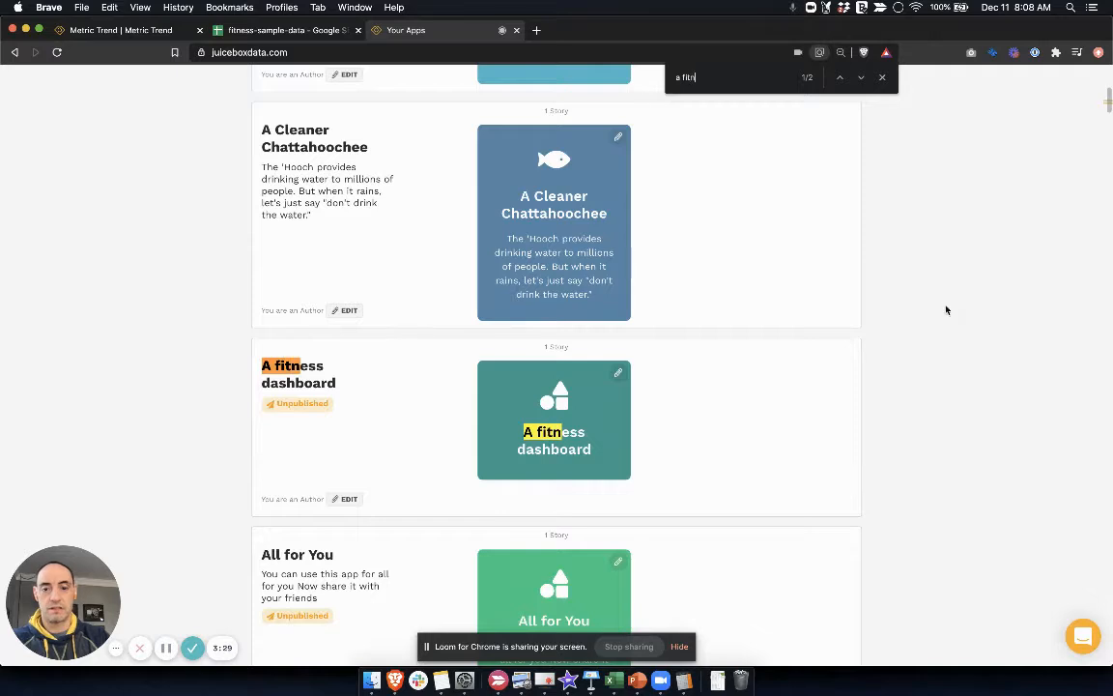
pyautogui.click(627, 377)
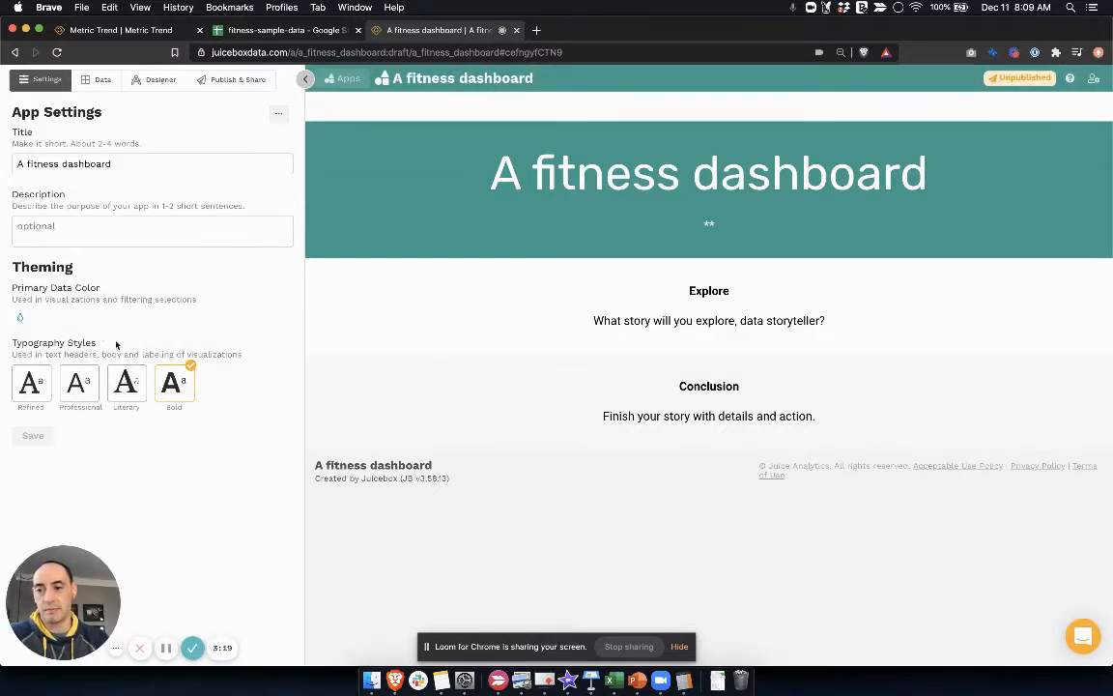
# Step: Upload fitness-sample-data.csv from Downloads as a data source and automatically add all five columns as dimensions and measures
pyautogui.click(98, 82)
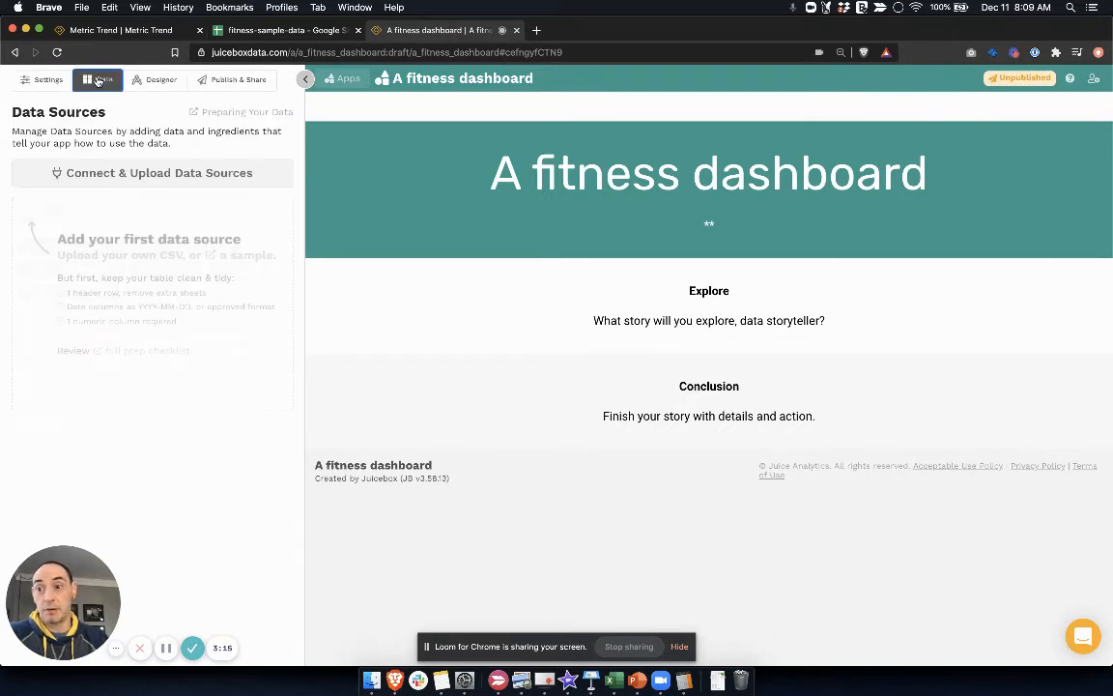
pyautogui.click(113, 172)
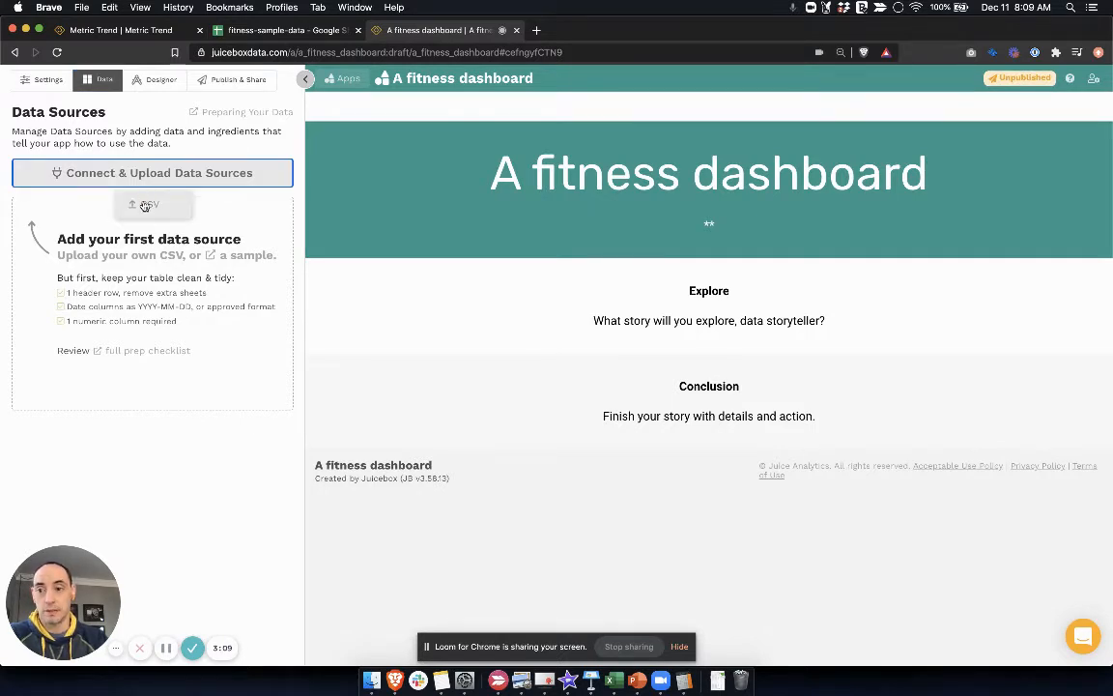
pyautogui.click(143, 203)
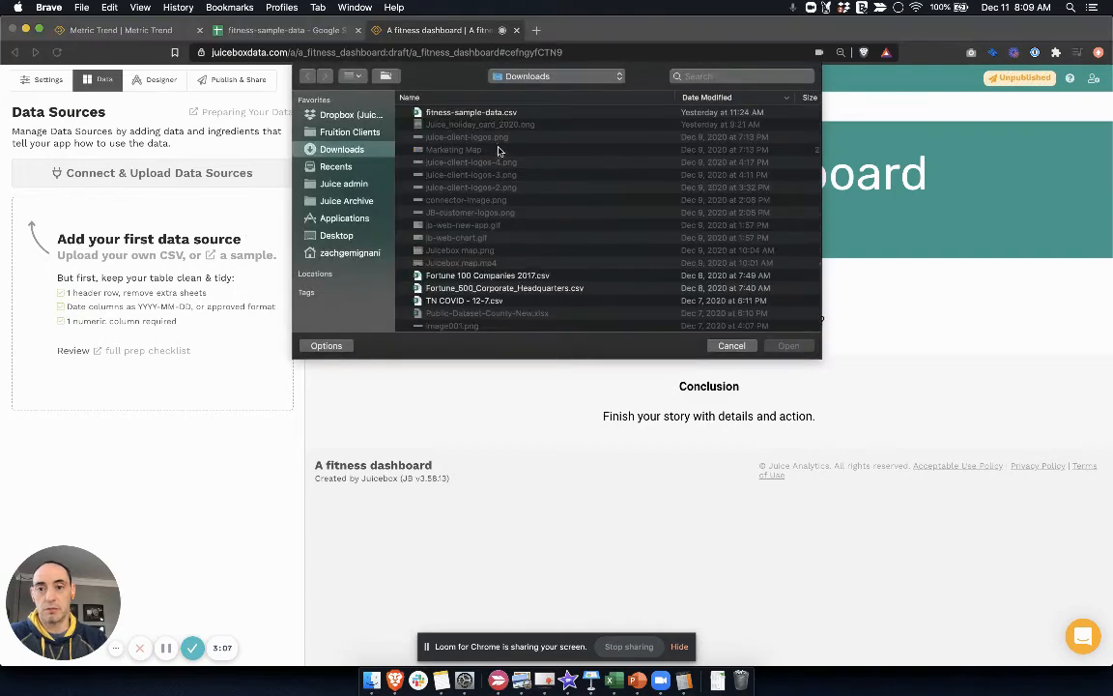
pyautogui.click(482, 113)
pyautogui.doubleClick(481, 113)
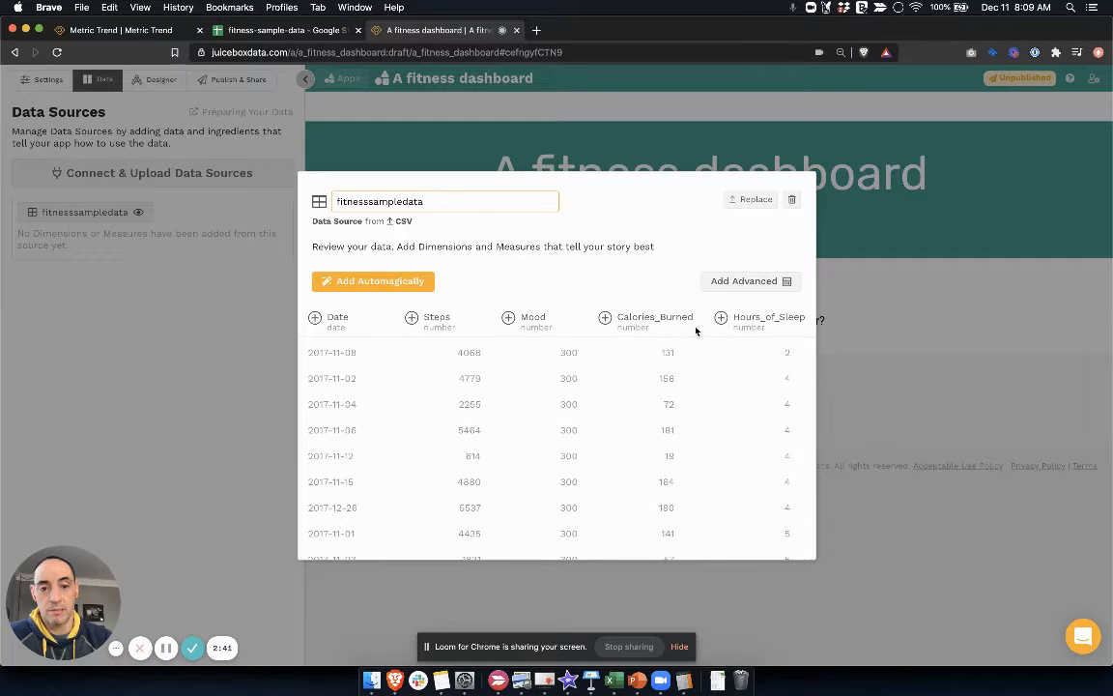
pyautogui.click(372, 285)
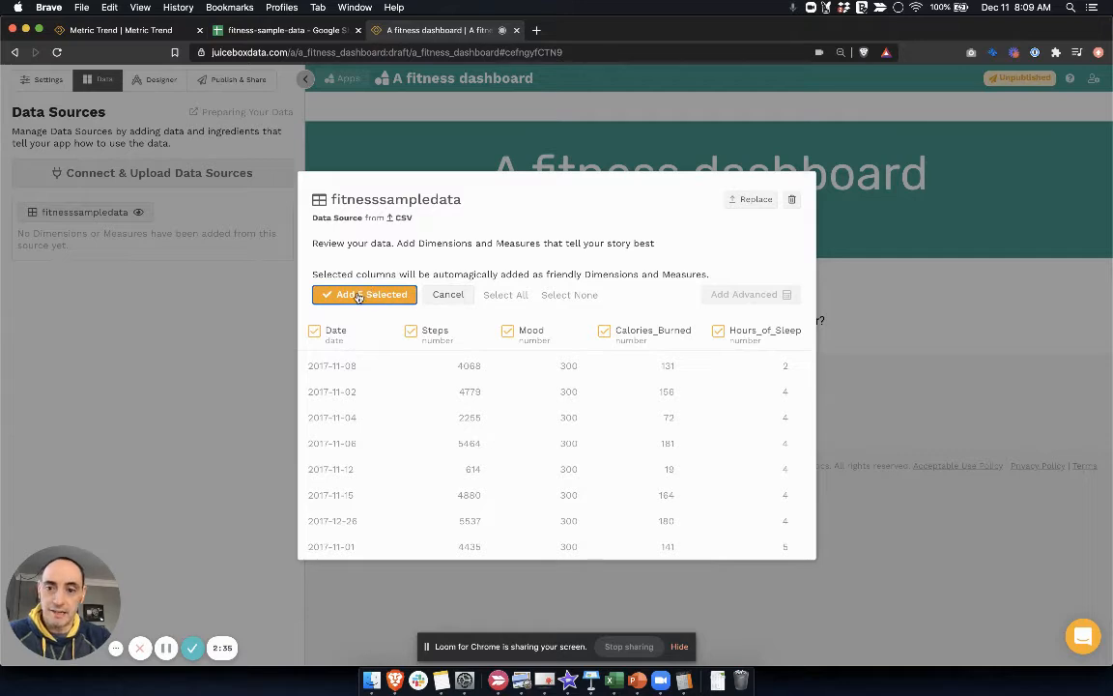
pyautogui.click(357, 294)
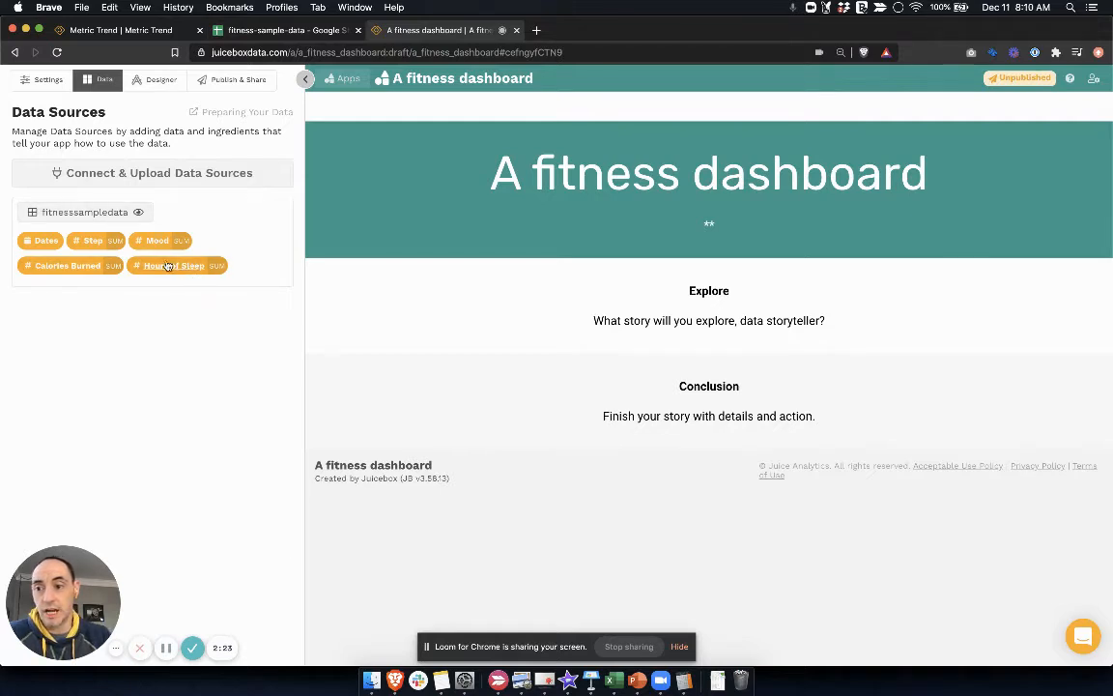
# Step: Set the aggregation of the measure based on the Steps field to Average and save its definition
pyautogui.click(106, 244)
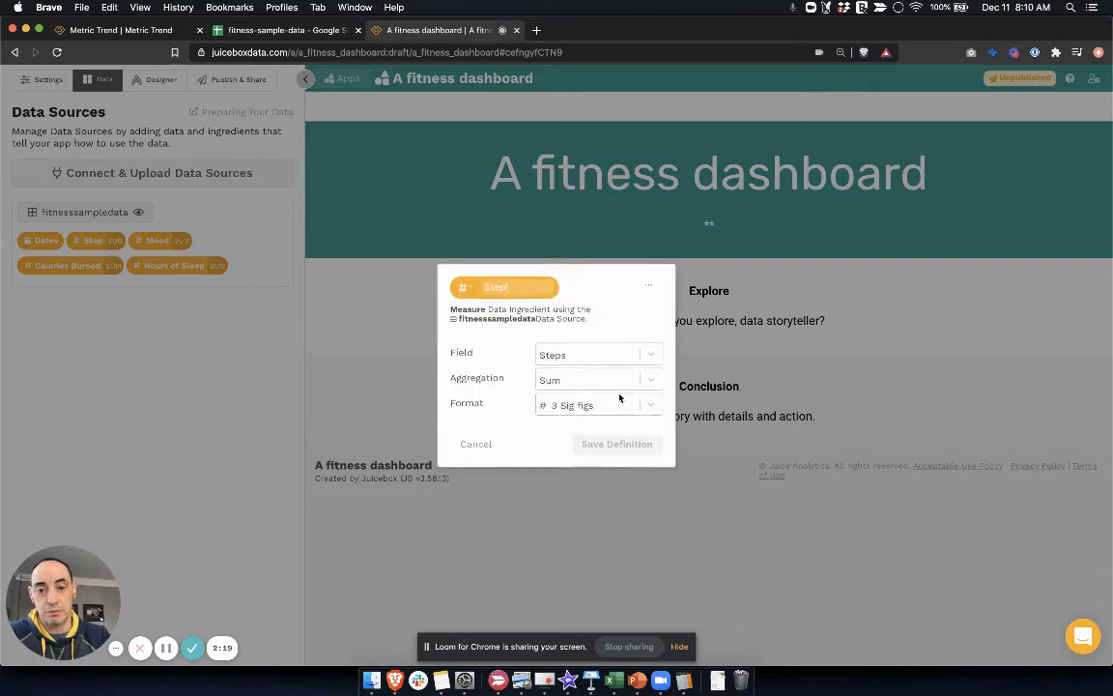
pyautogui.click(649, 383)
pyautogui.click(586, 472)
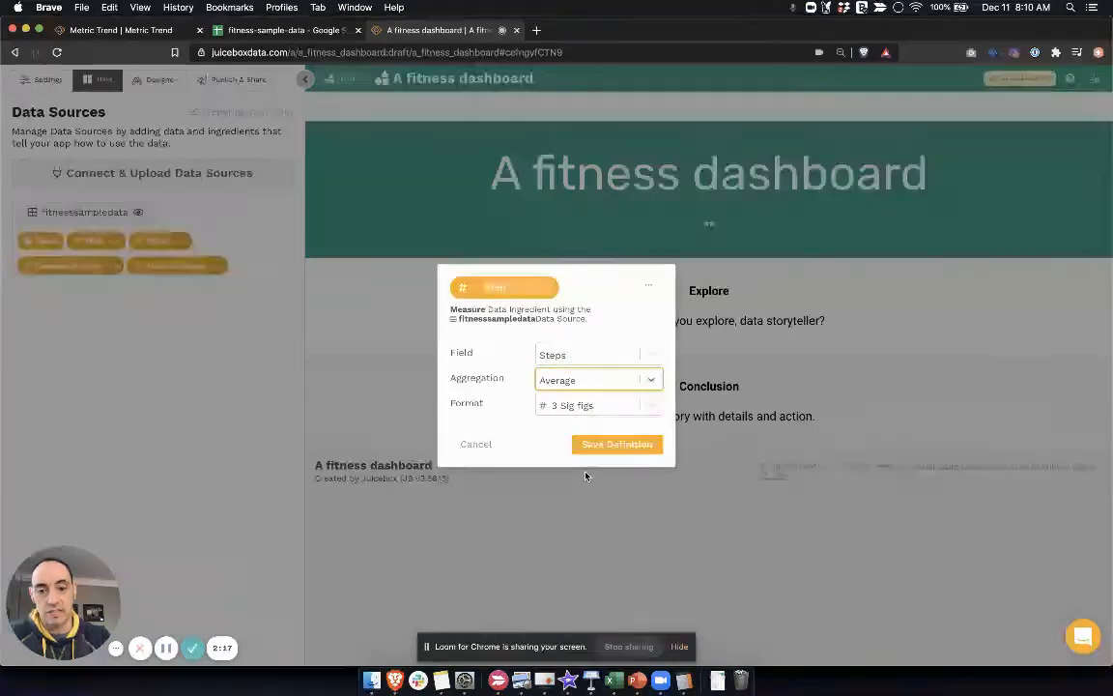
pyautogui.click(613, 452)
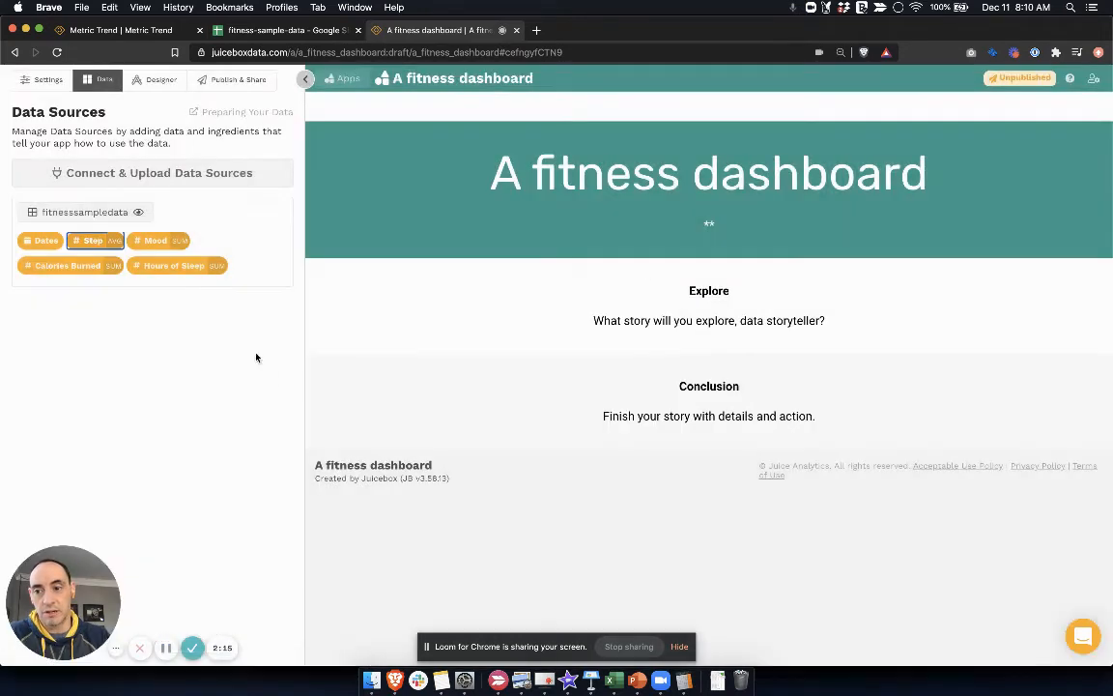
# Step: Set the Mood measure's aggregation to Average and save its definition
pyautogui.click(180, 241)
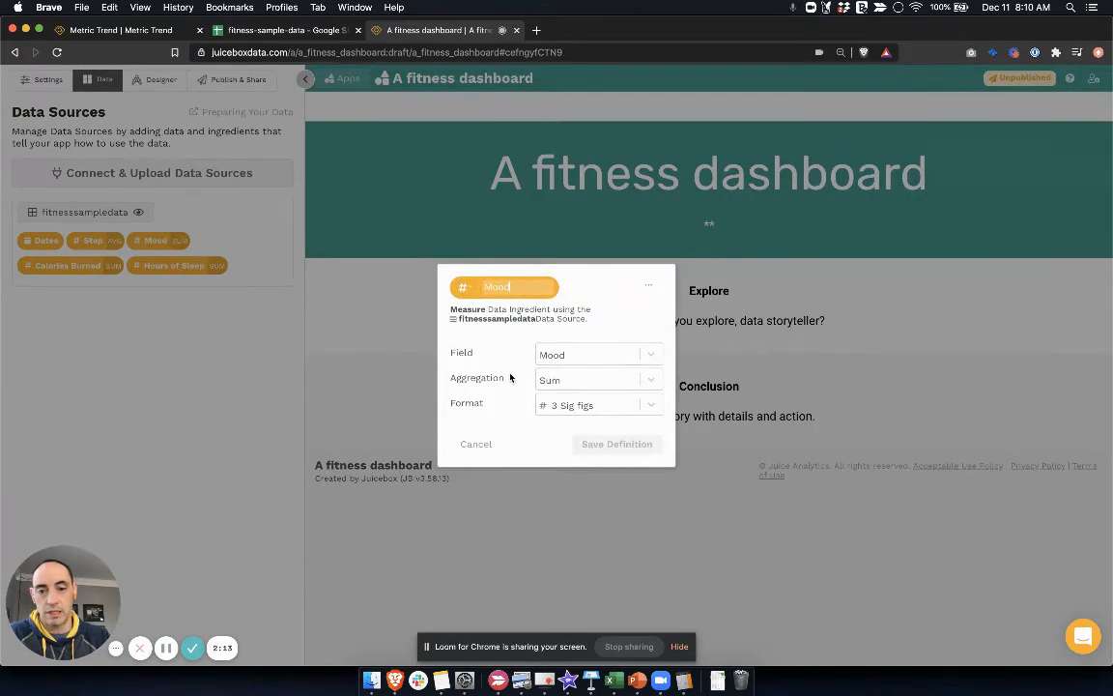
pyautogui.click(648, 384)
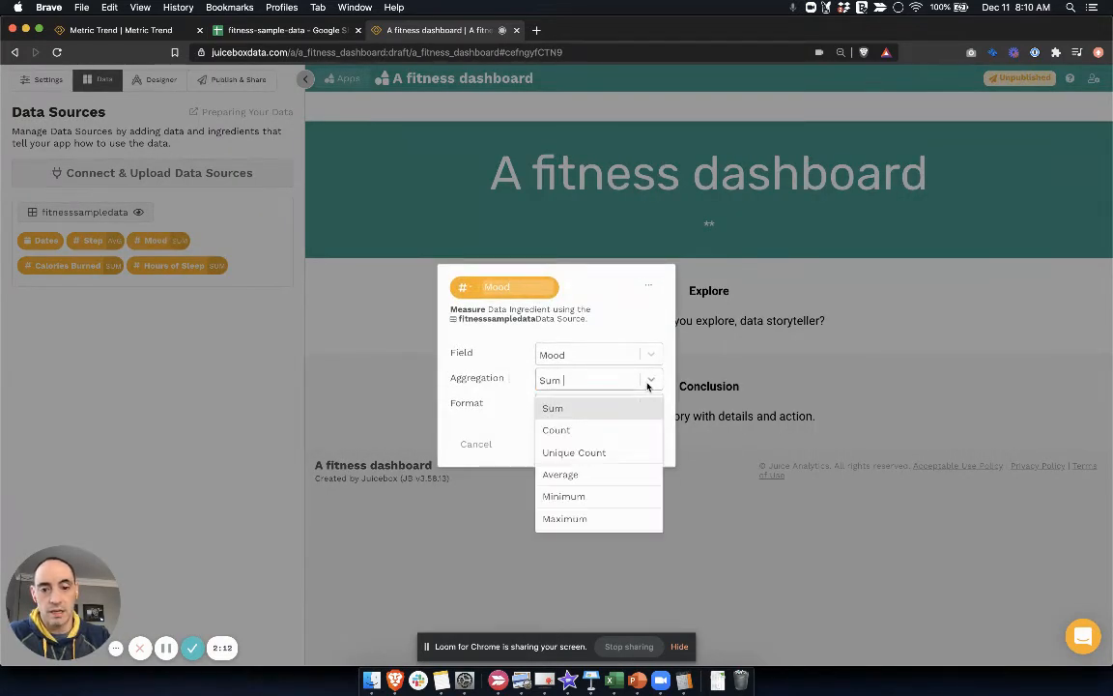
pyautogui.click(593, 470)
pyautogui.click(616, 445)
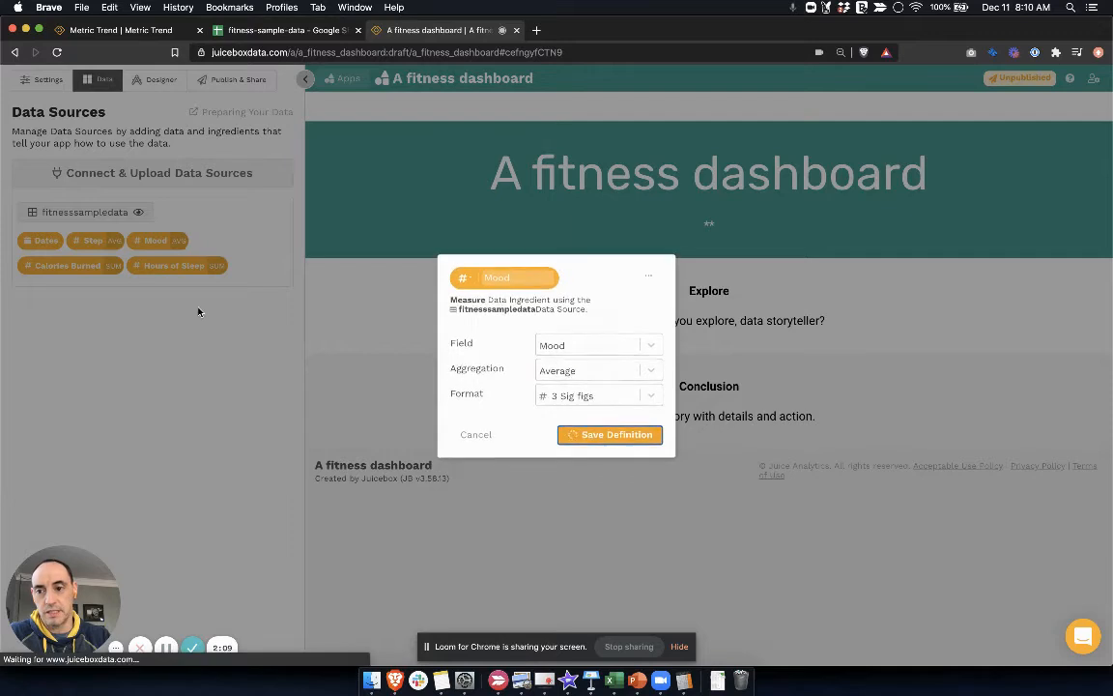
# Step: Set the Calories Burned measure's aggregation to Average and save its definition
pyautogui.click(82, 266)
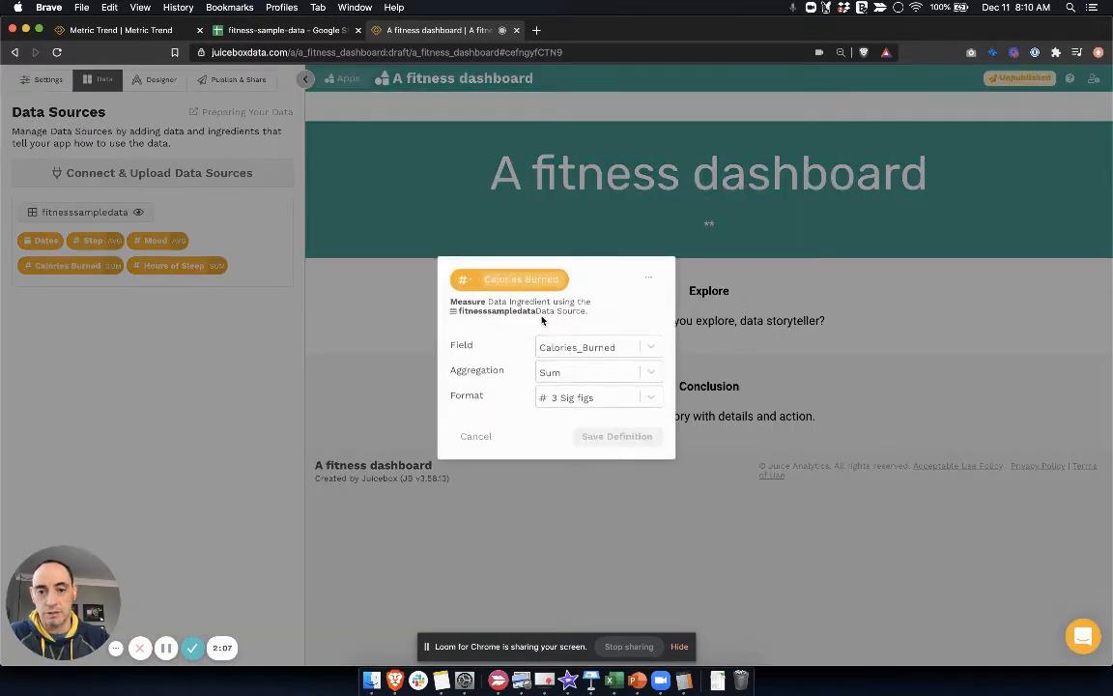
pyautogui.click(650, 381)
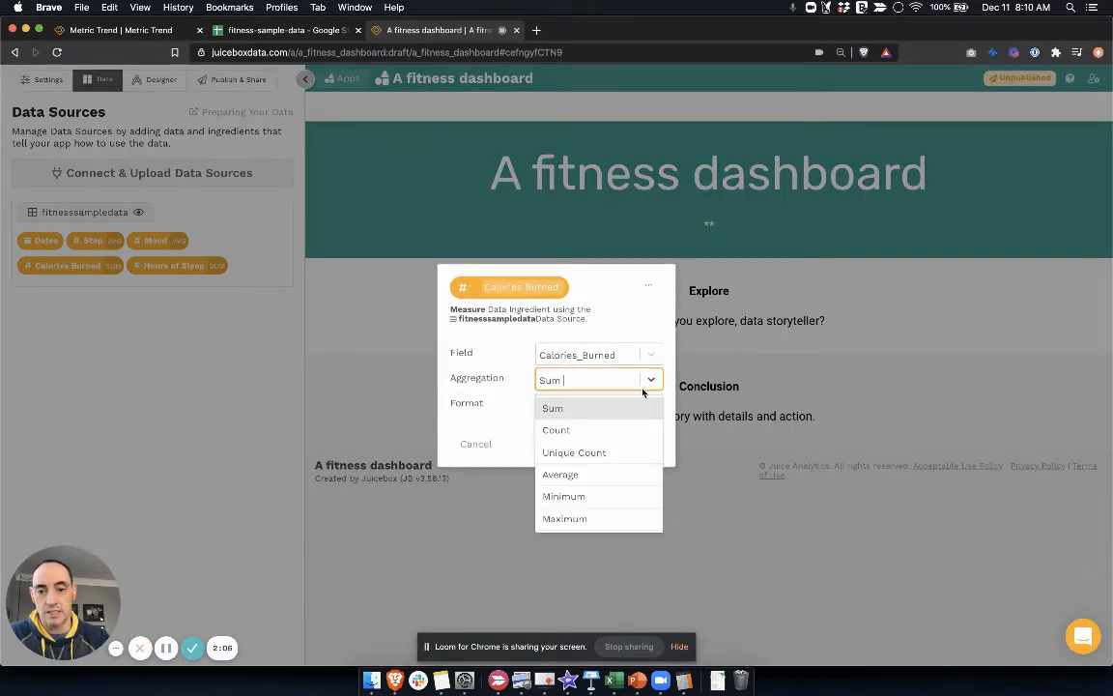
pyautogui.click(580, 471)
pyautogui.click(595, 446)
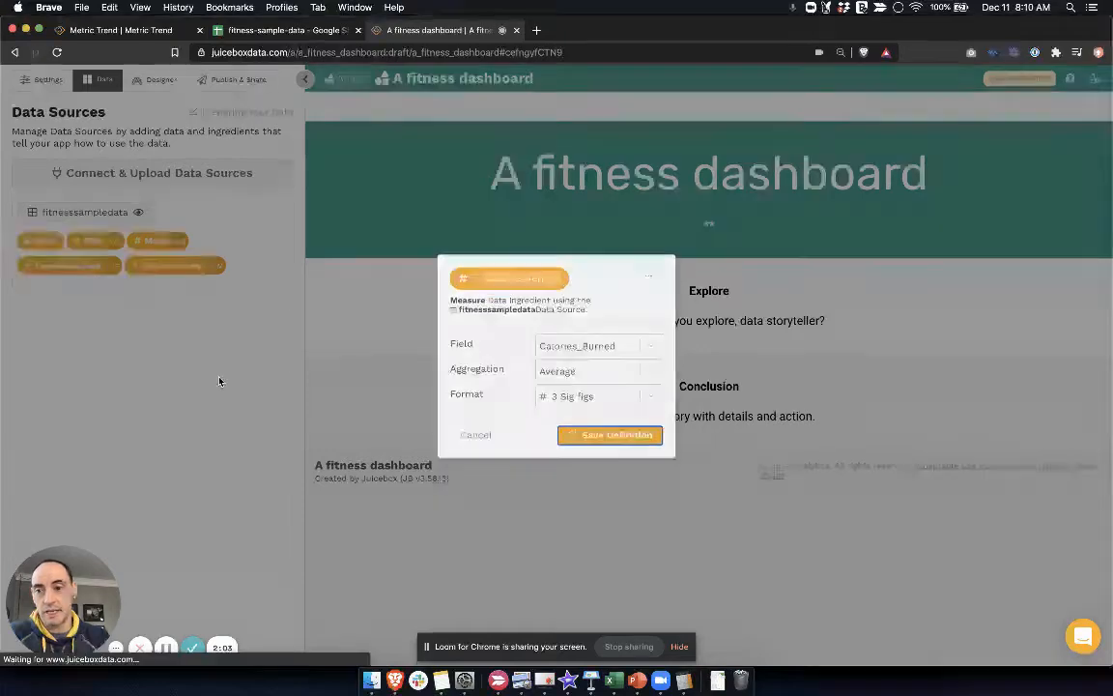
# Step: Set the Hours of Sleep measure's aggregation to Average and save its definition
pyautogui.click(208, 265)
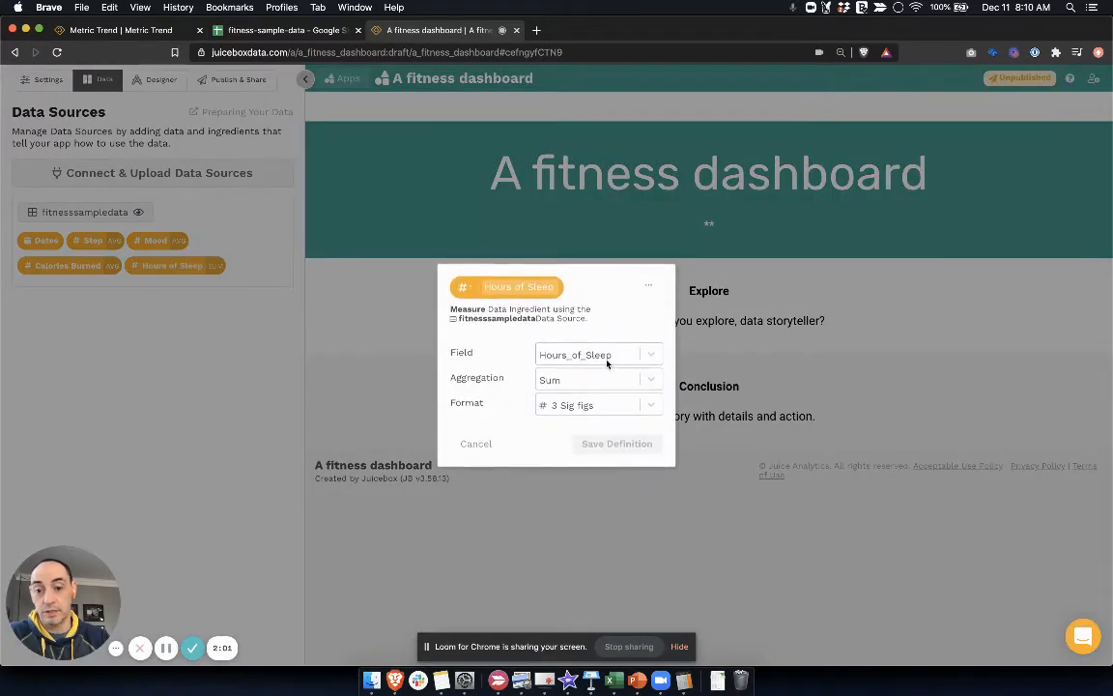
pyautogui.click(636, 383)
pyautogui.click(585, 472)
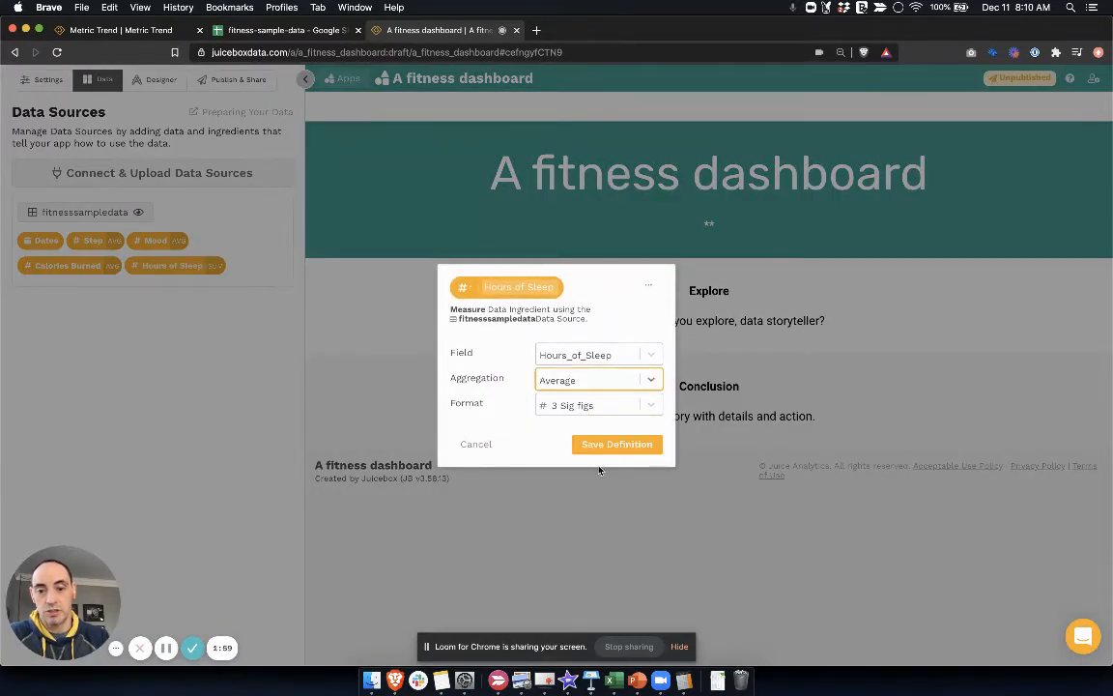
pyautogui.click(613, 446)
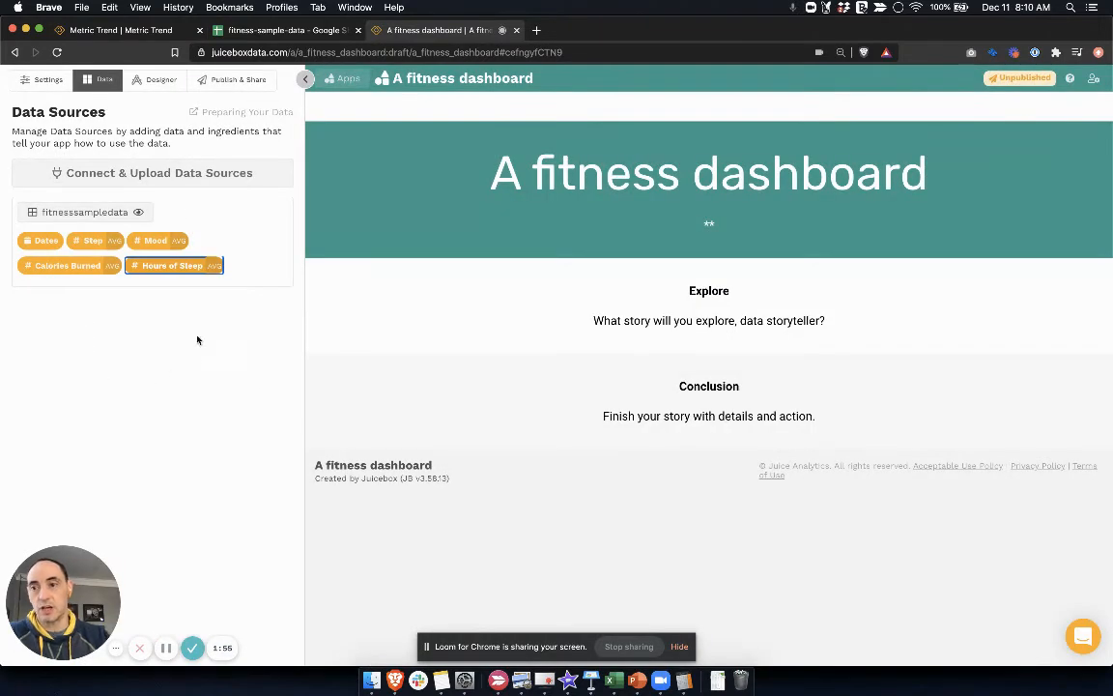
# Step: Delete the Intro and Conclusion sections from the story in the designer
pyautogui.click(159, 80)
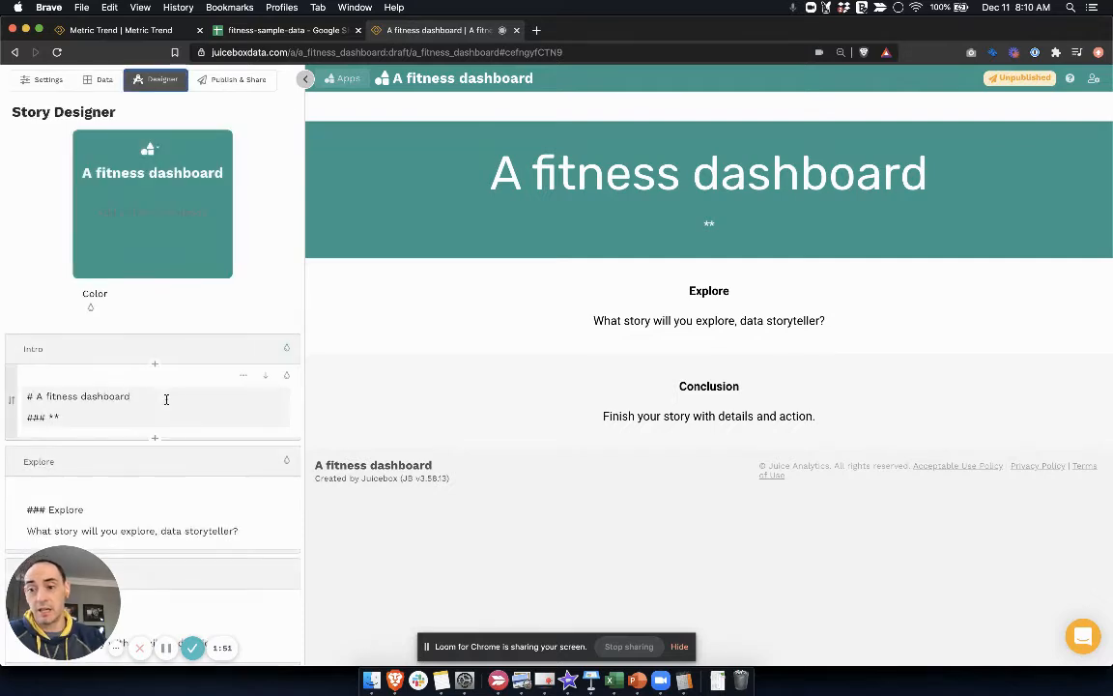
pyautogui.click(246, 352)
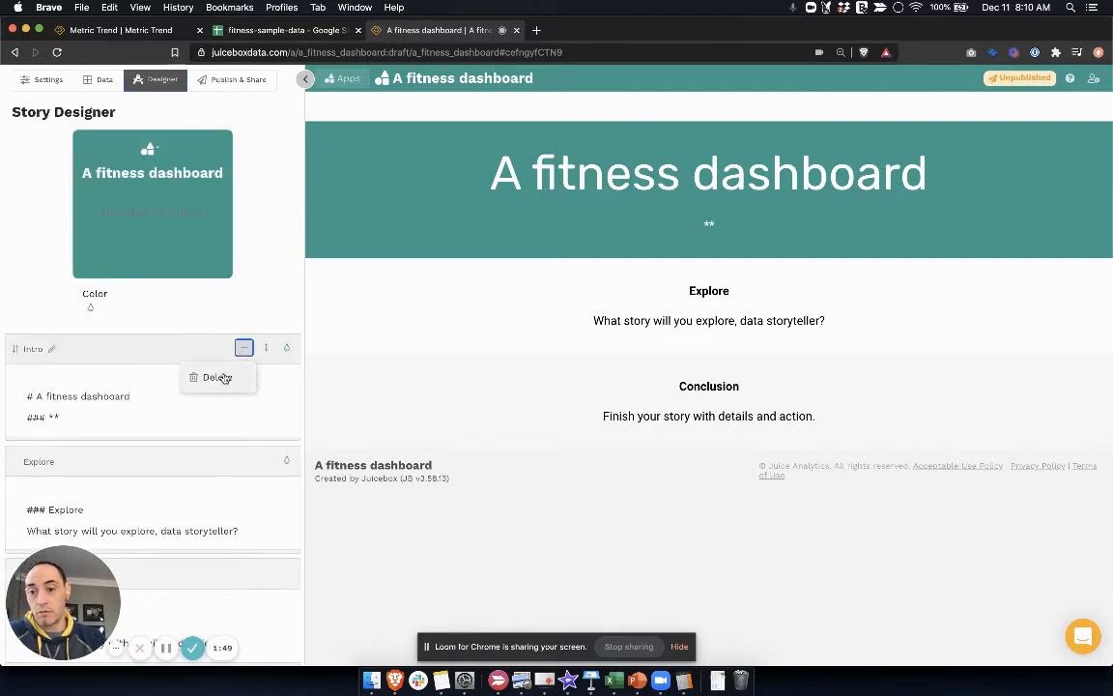
pyautogui.click(207, 377)
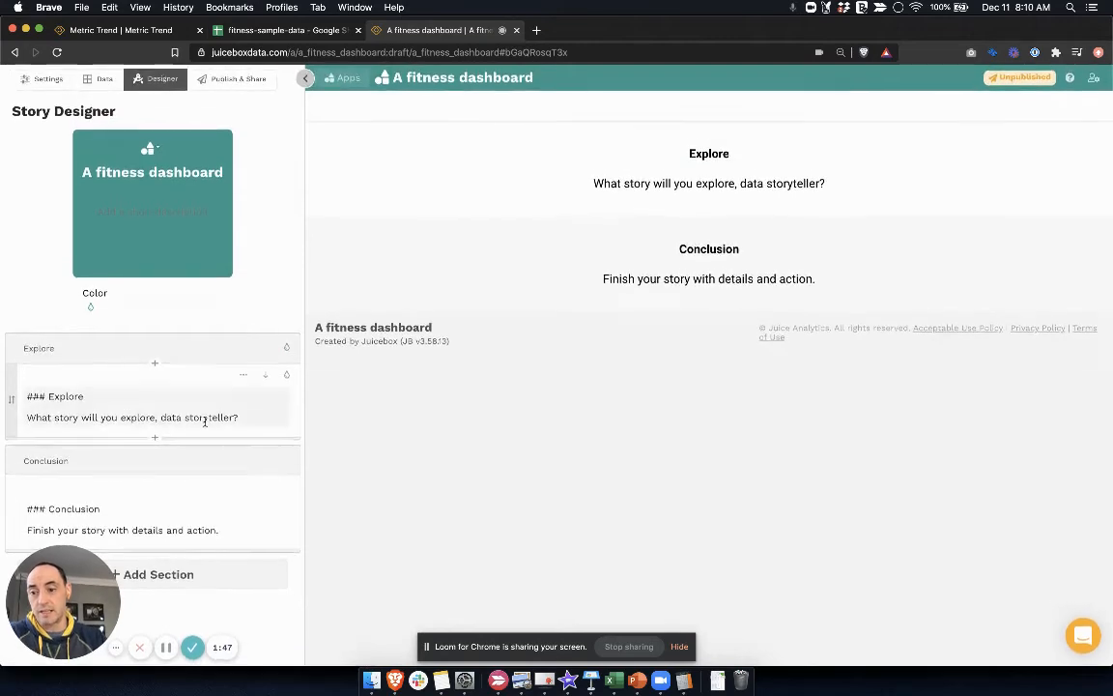
pyautogui.click(242, 465)
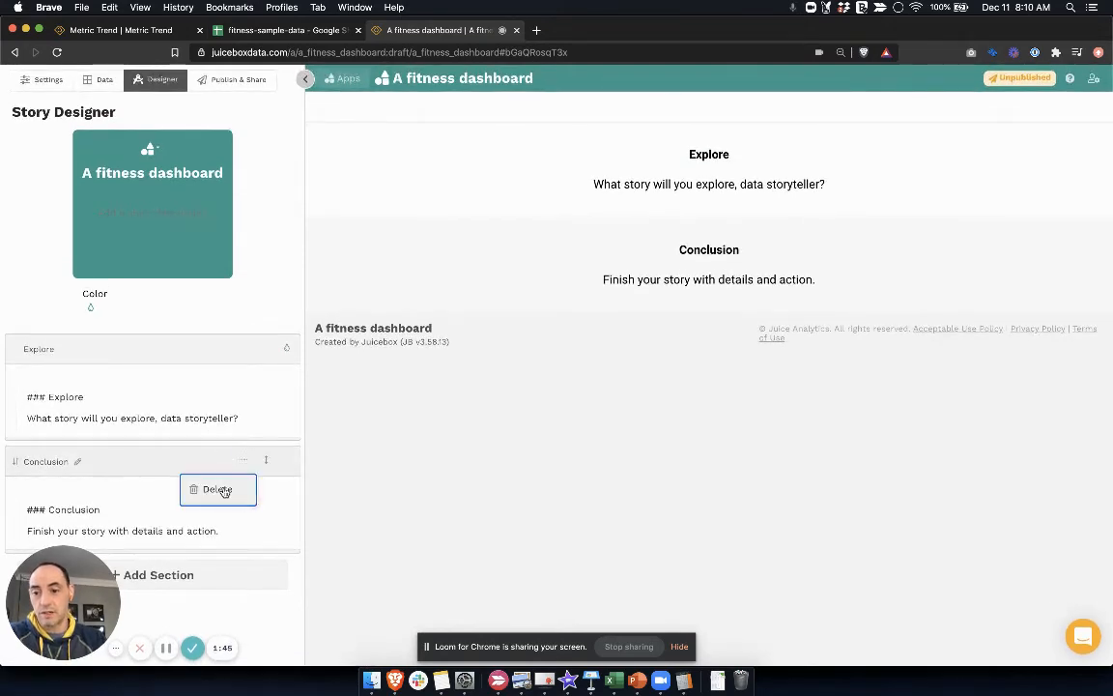
pyautogui.click(216, 489)
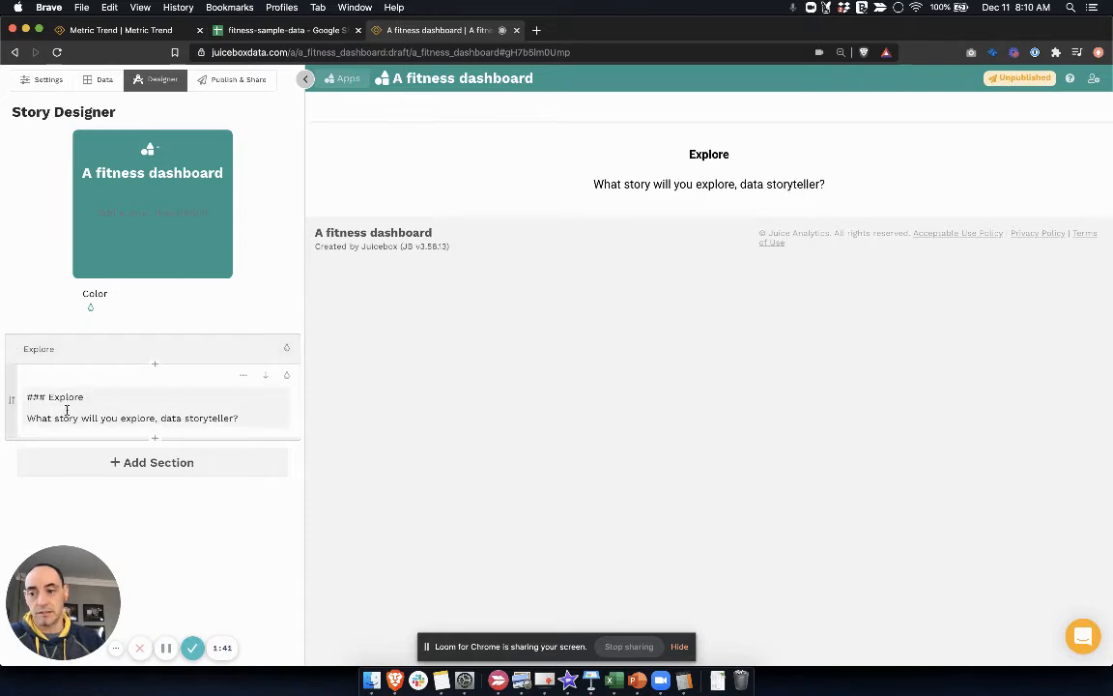
# Step: Replace the Explore section's text with the heading "## My Fitness Dashboard" and save it
pyautogui.click(113, 403)
pyautogui.press('super+a')
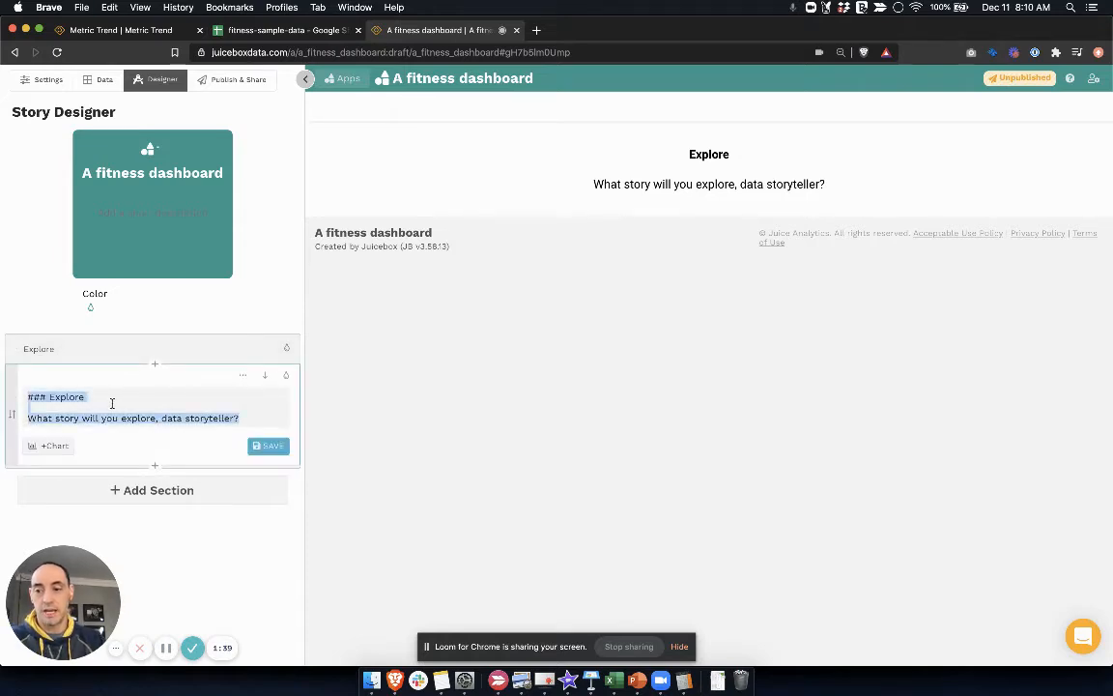
pyautogui.write('## My Fitness Dashboard')
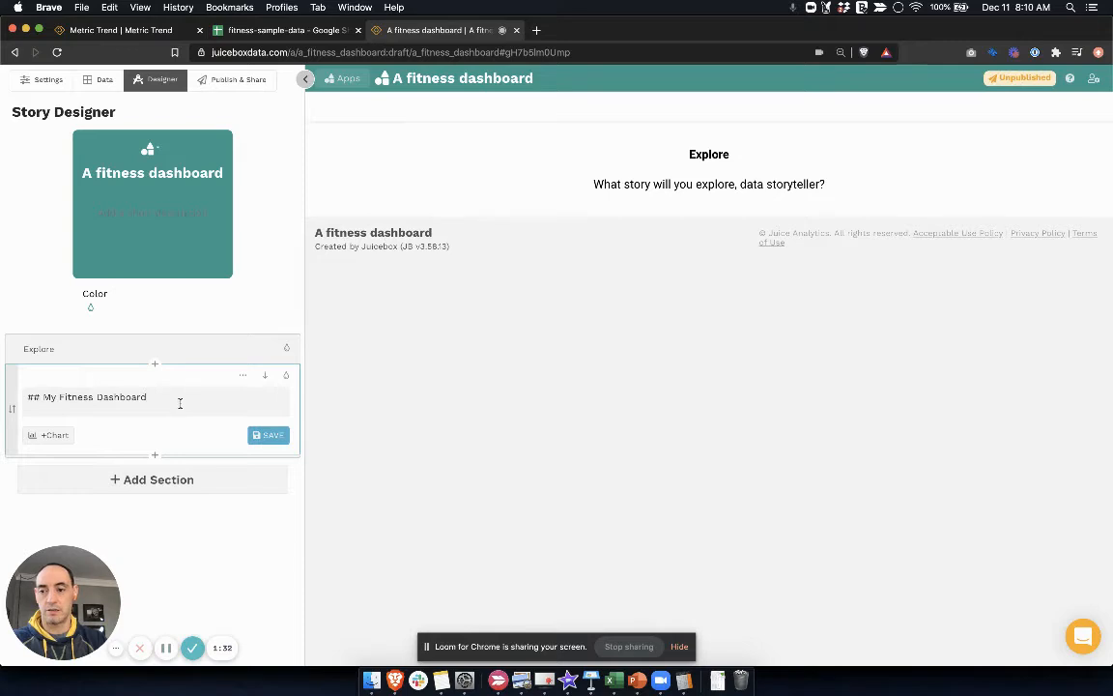
pyautogui.click(272, 436)
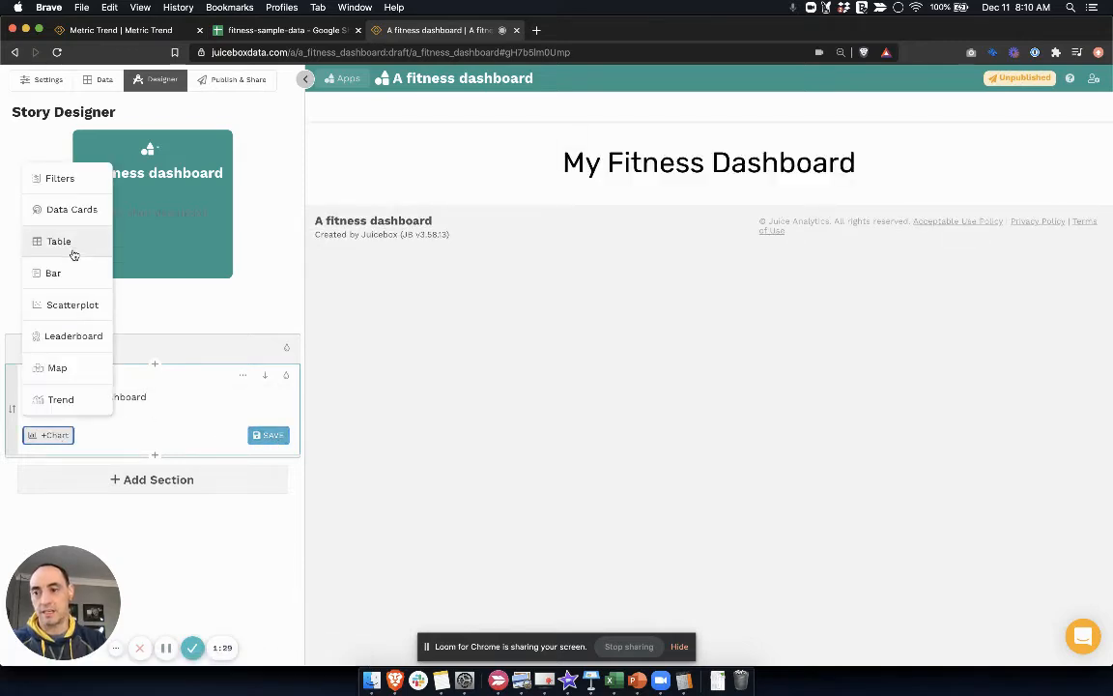
# Step: Add Data Cards under the heading showing Mood, Calories Burned, Step and Hours of Sleep, and save the block
pyautogui.click(70, 217)
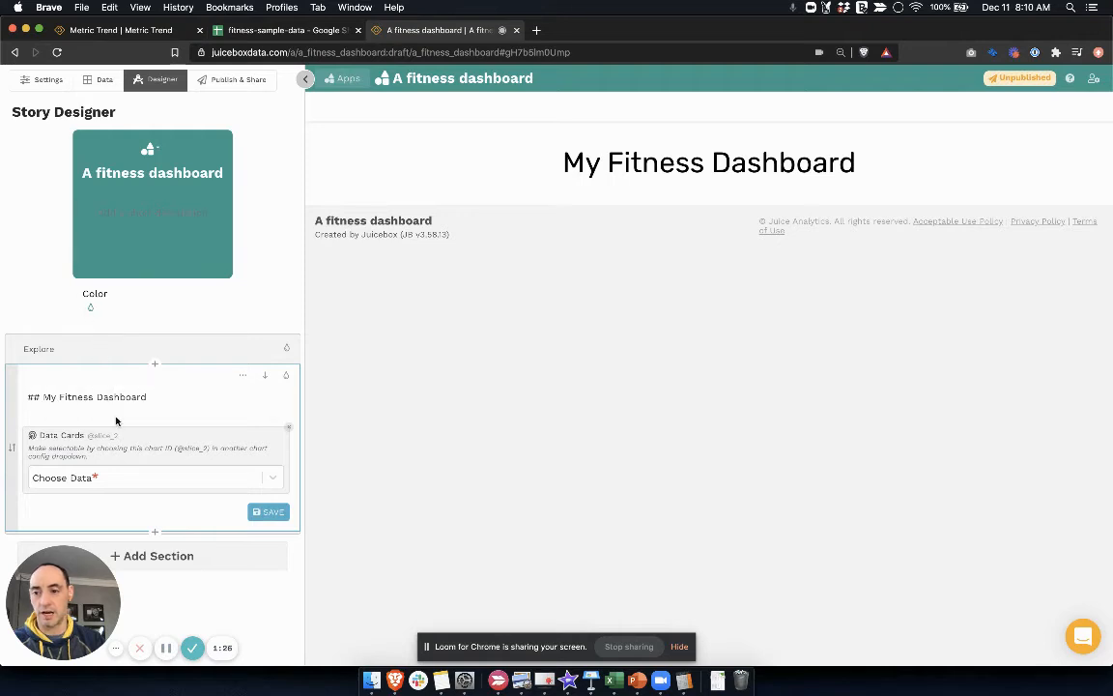
pyautogui.click(270, 478)
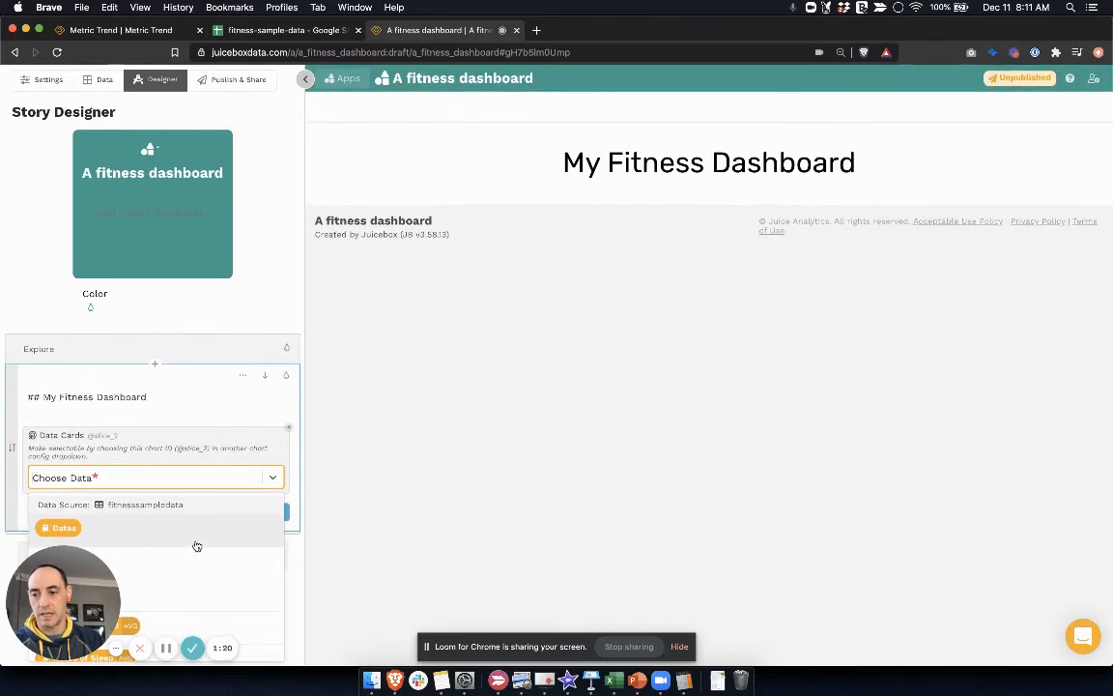
pyautogui.click(194, 596)
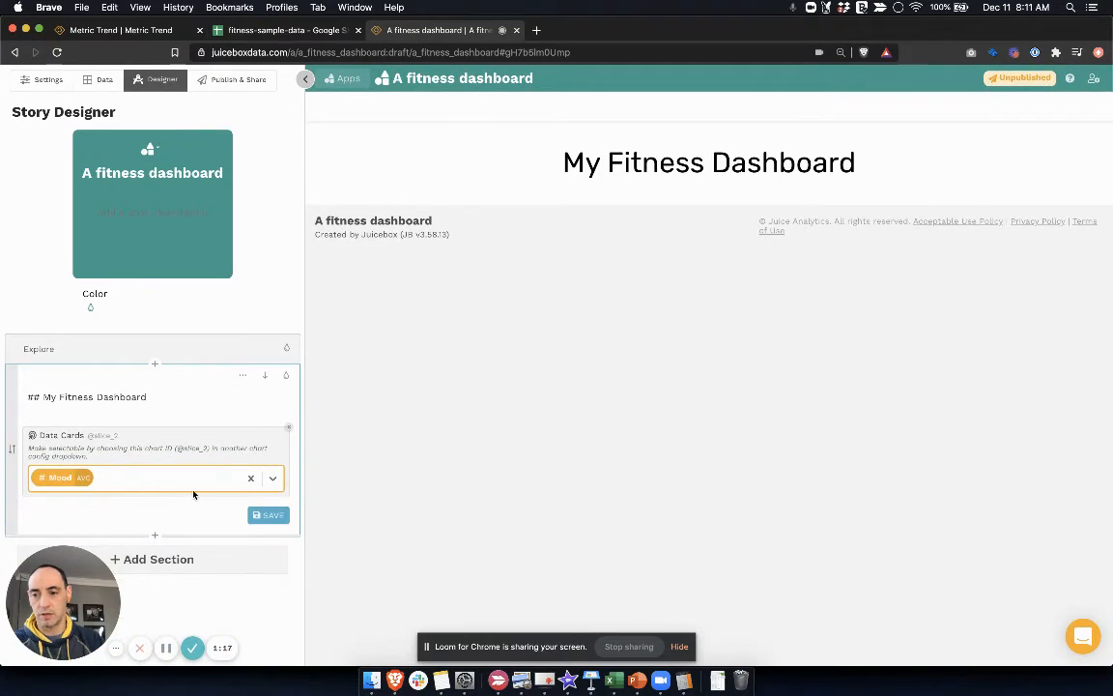
pyautogui.click(188, 480)
pyautogui.click(214, 559)
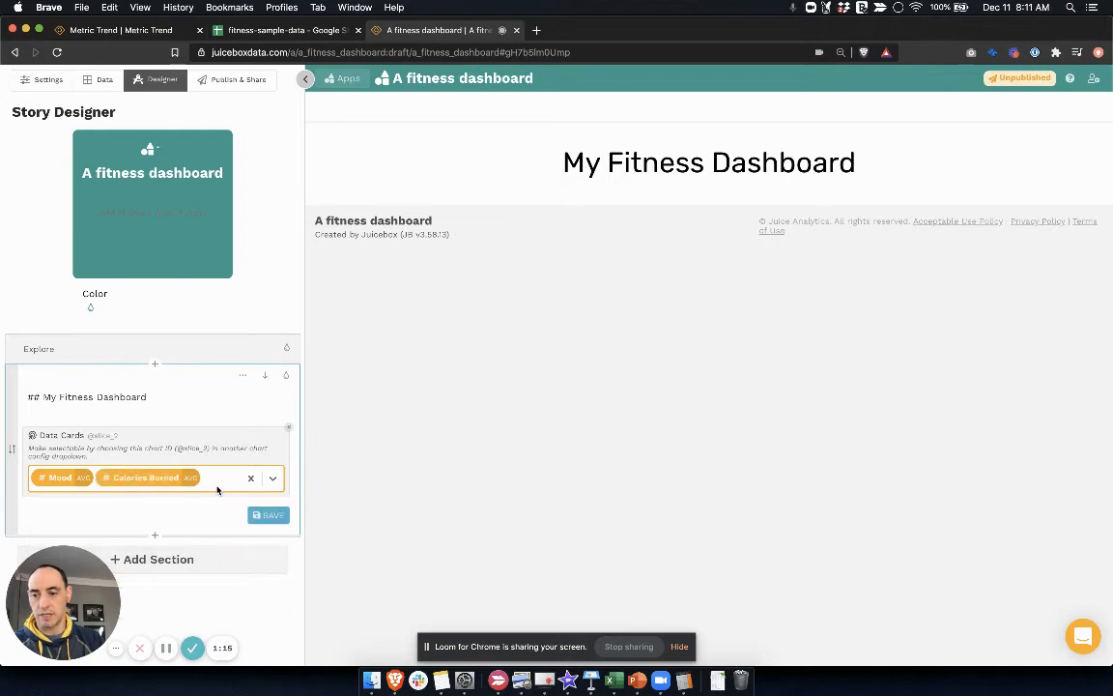
pyautogui.click(216, 486)
pyautogui.click(206, 530)
pyautogui.click(210, 500)
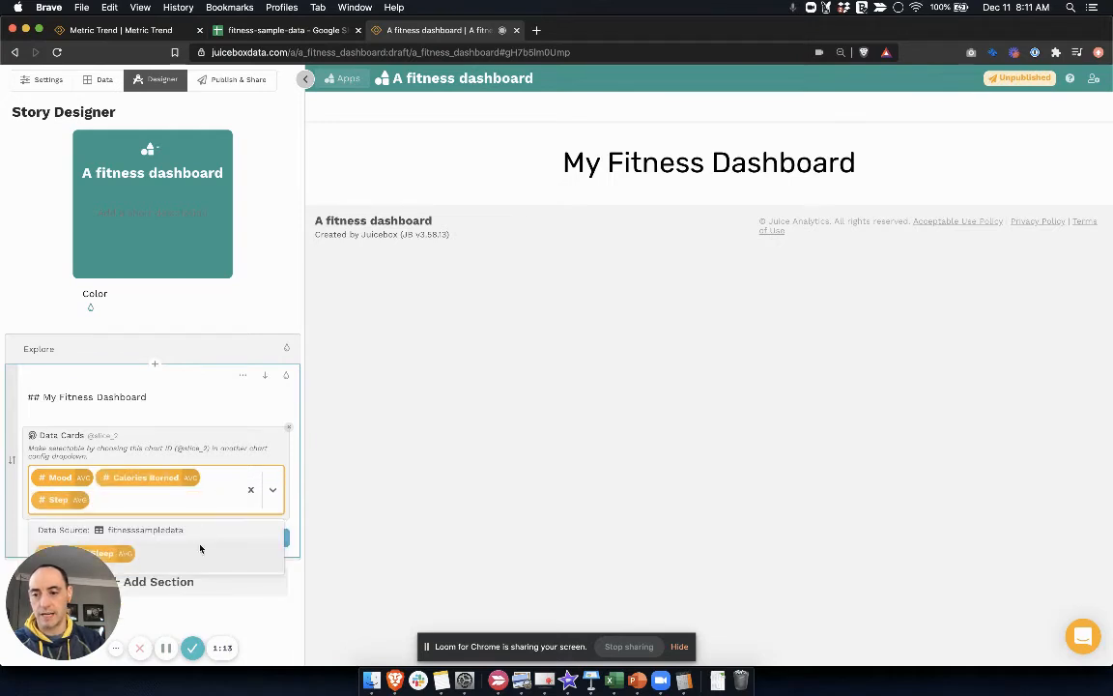
pyautogui.click(199, 547)
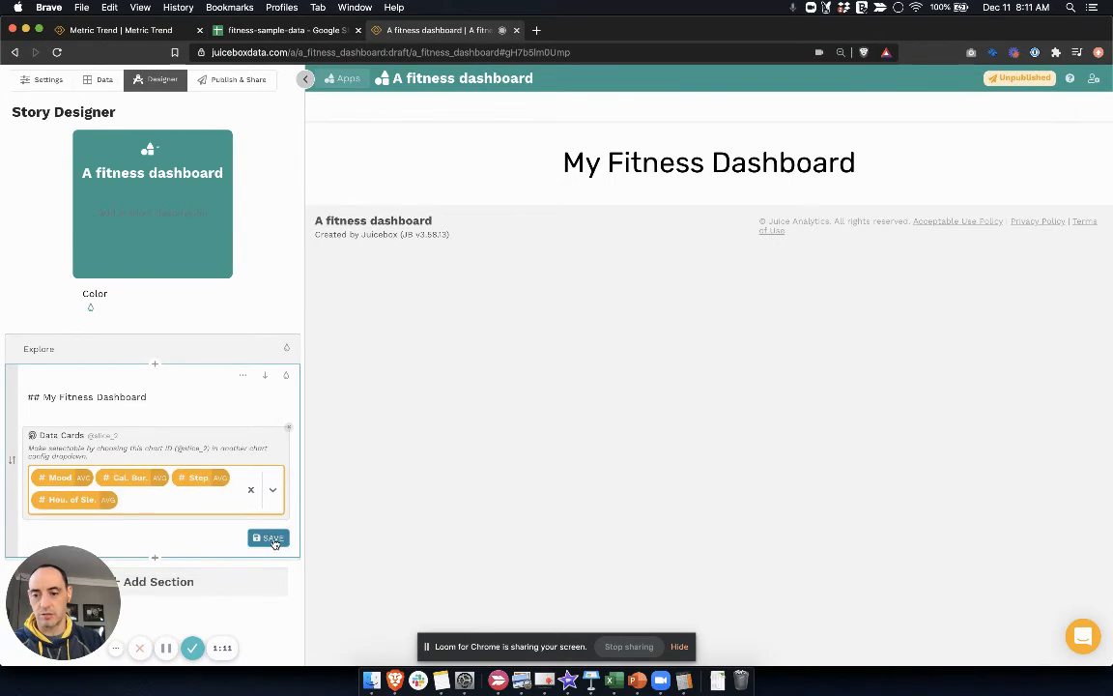
pyautogui.click(272, 538)
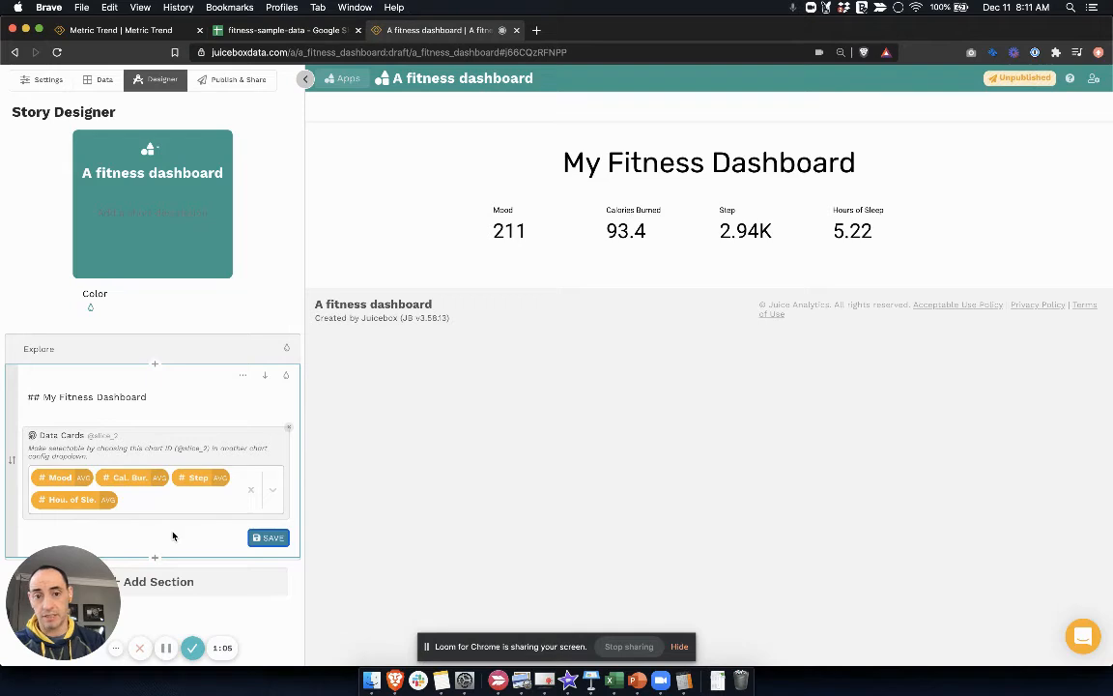
# Step: Add a new content block below the data cards and insert a Trend chart in it
pyautogui.click(155, 560)
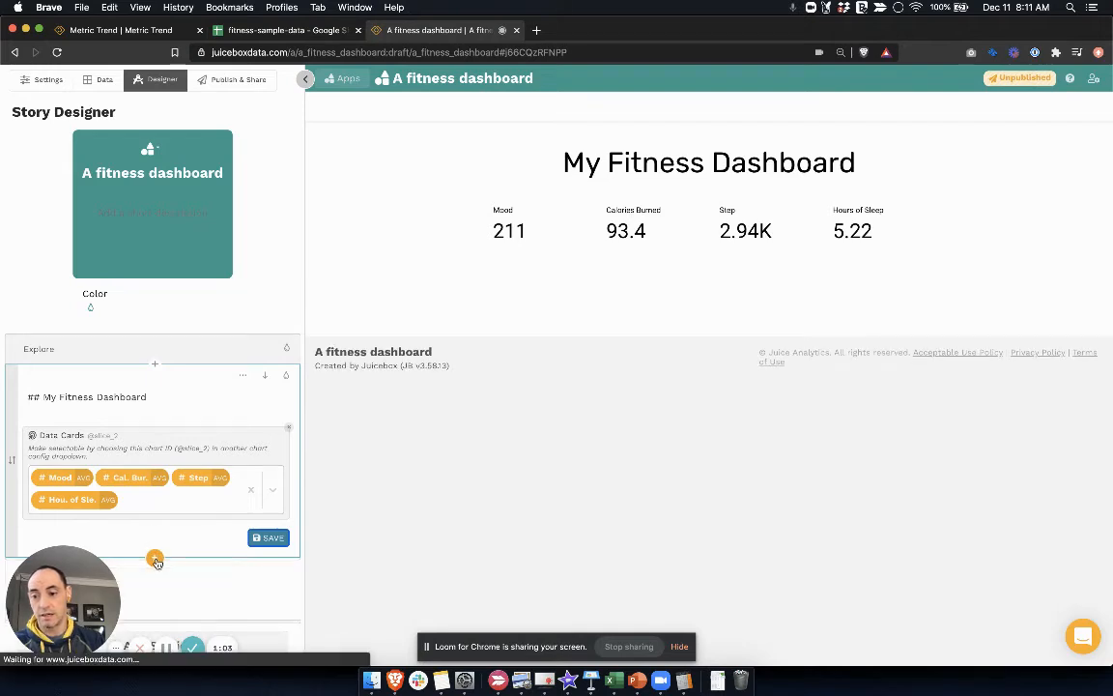
pyautogui.click(173, 600)
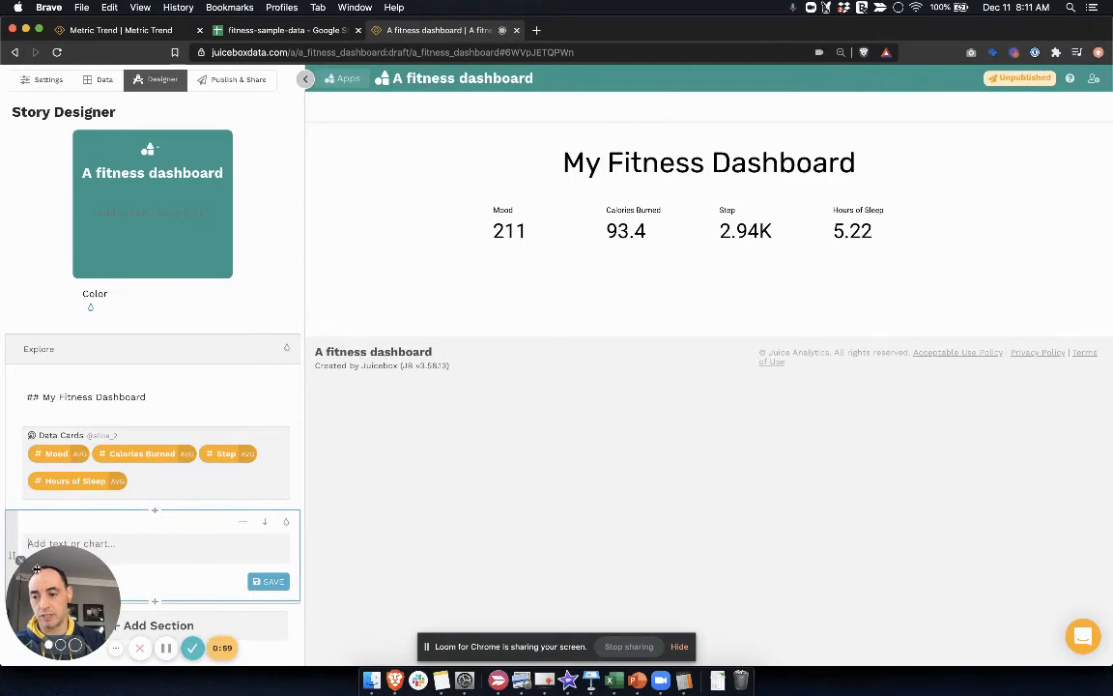
pyautogui.moveTo(36, 568); pyautogui.dragTo(382, 622)
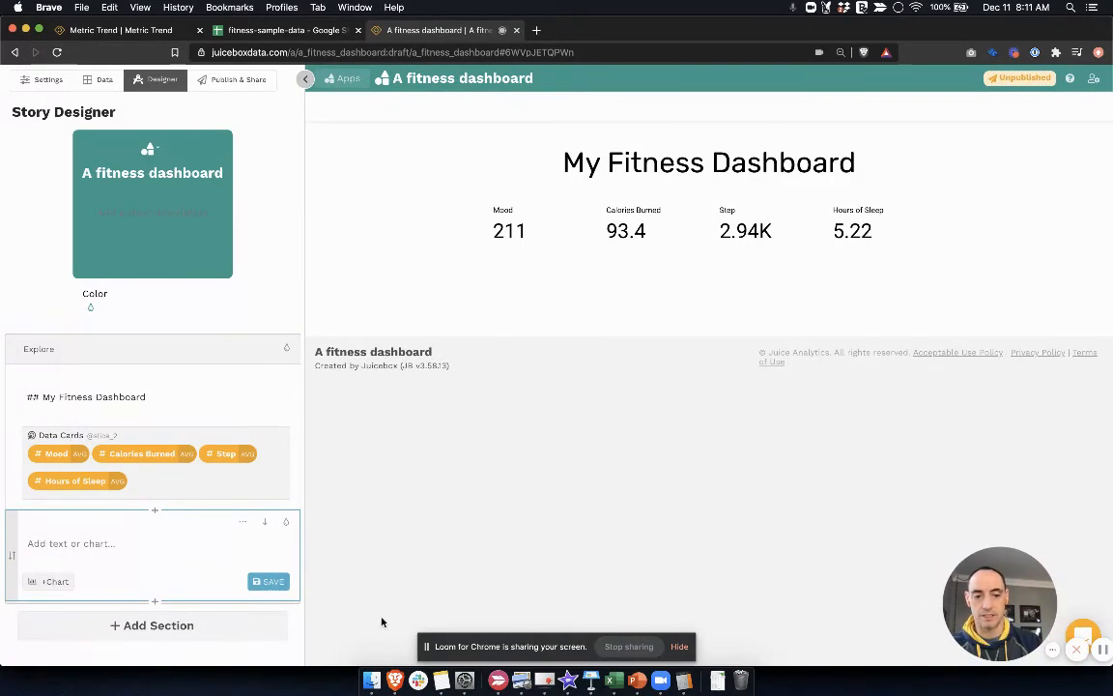
pyautogui.click(49, 581)
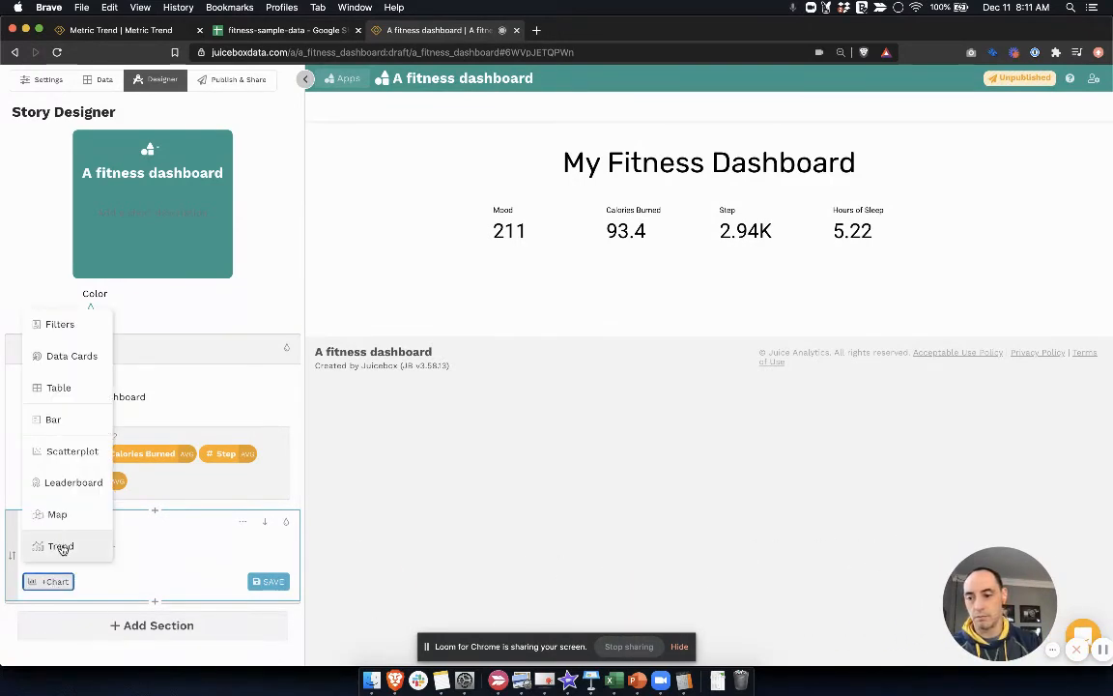
pyautogui.click(61, 547)
pyautogui.scroll(-2, 162, 604)
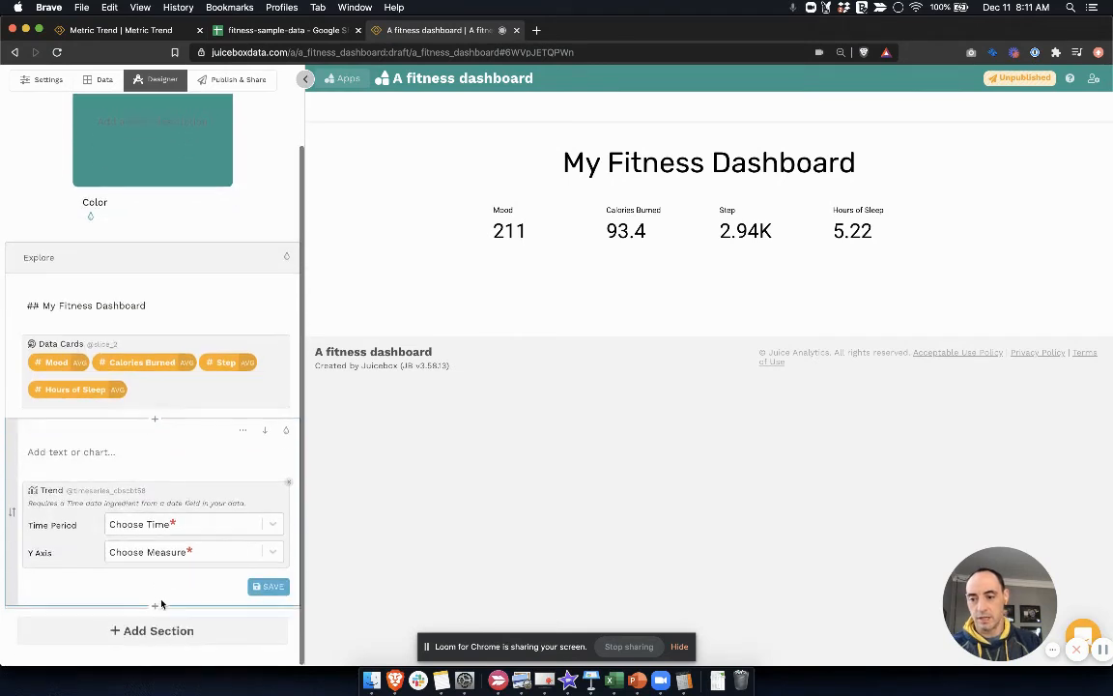
pyautogui.click(225, 524)
pyautogui.click(162, 578)
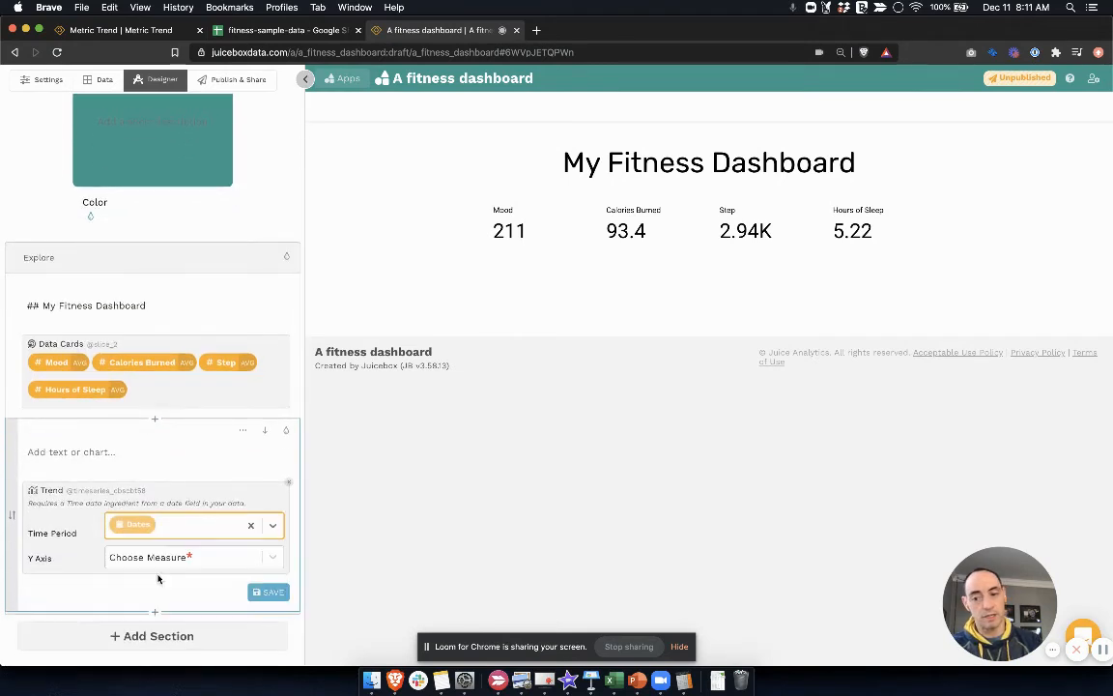
pyautogui.click(209, 560)
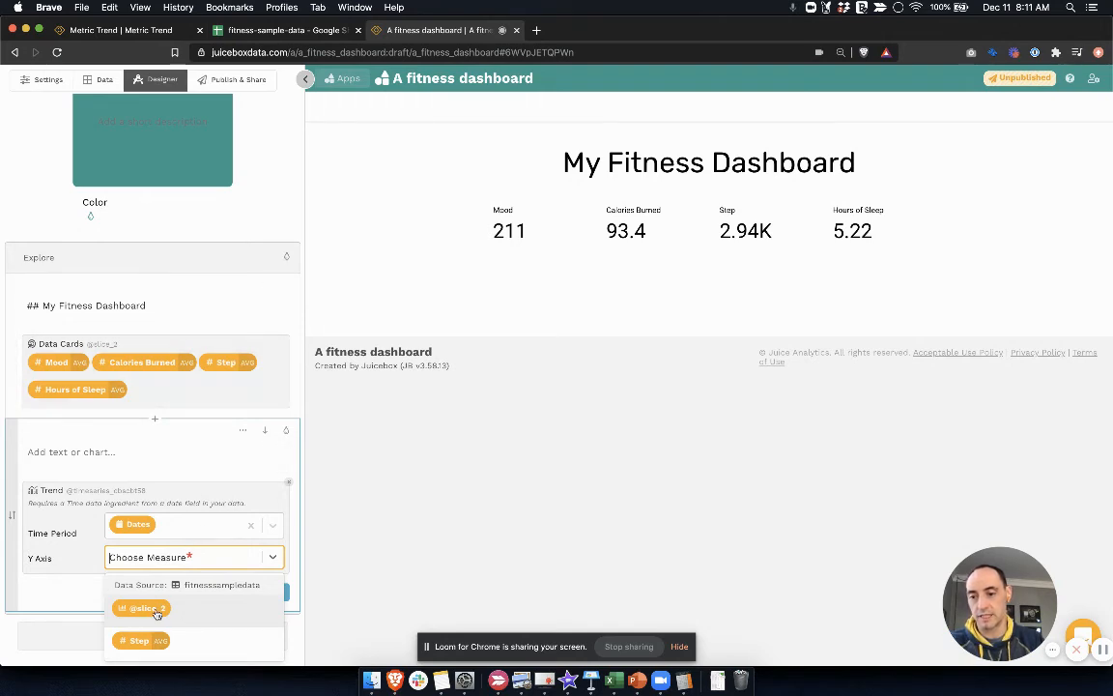
pyautogui.click(145, 609)
pyautogui.click(269, 597)
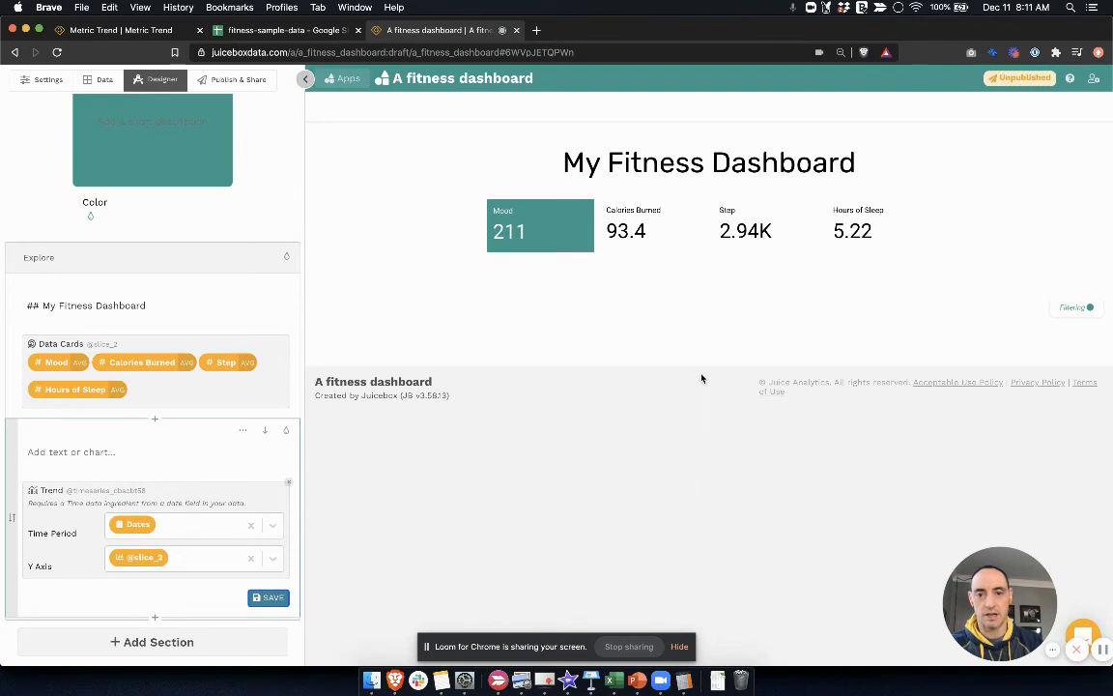
pyautogui.click(635, 233)
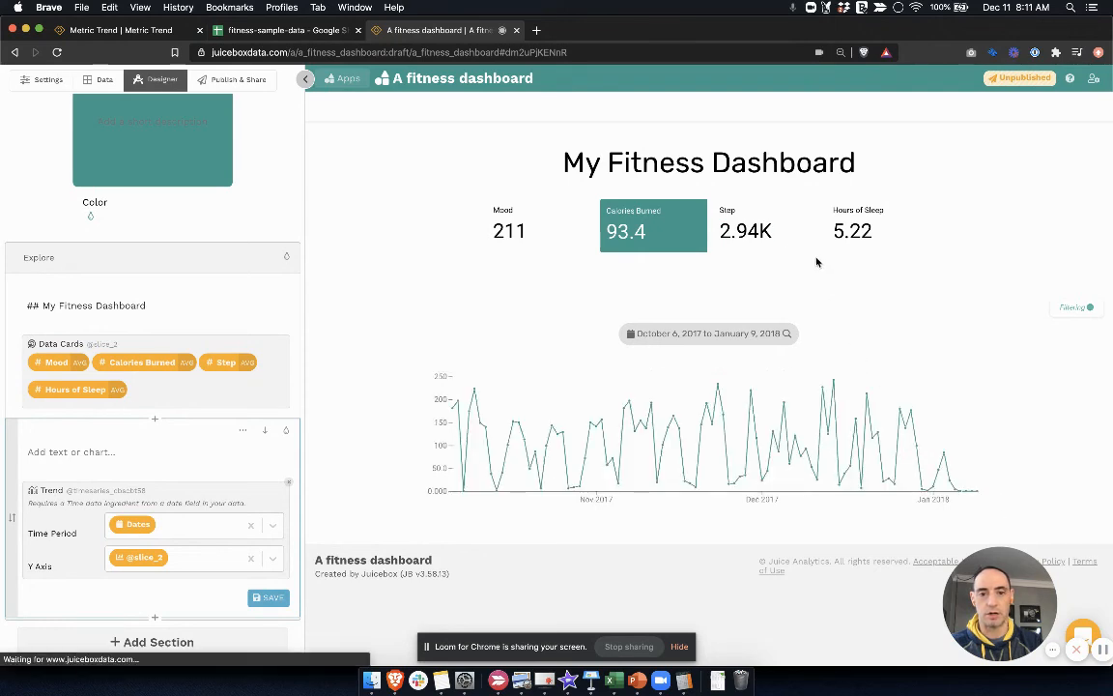
# Step: Set the Explore section's background color to hex 264653
pyautogui.click(287, 259)
pyautogui.click(287, 327)
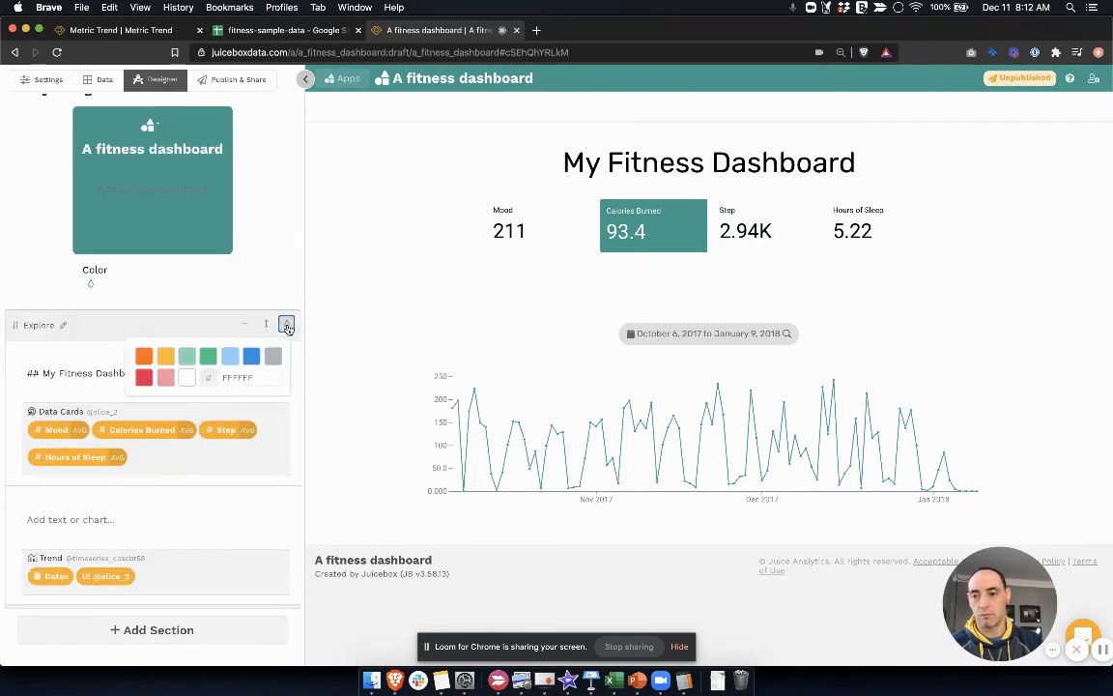
pyautogui.doubleClick(240, 377)
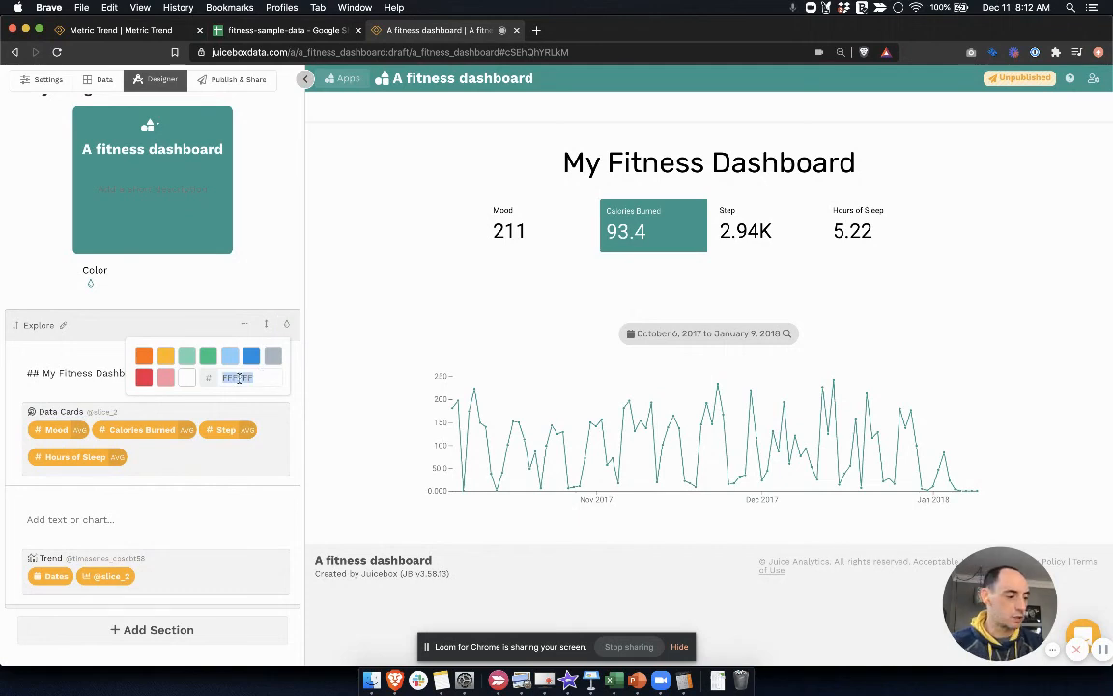
pyautogui.write('264')
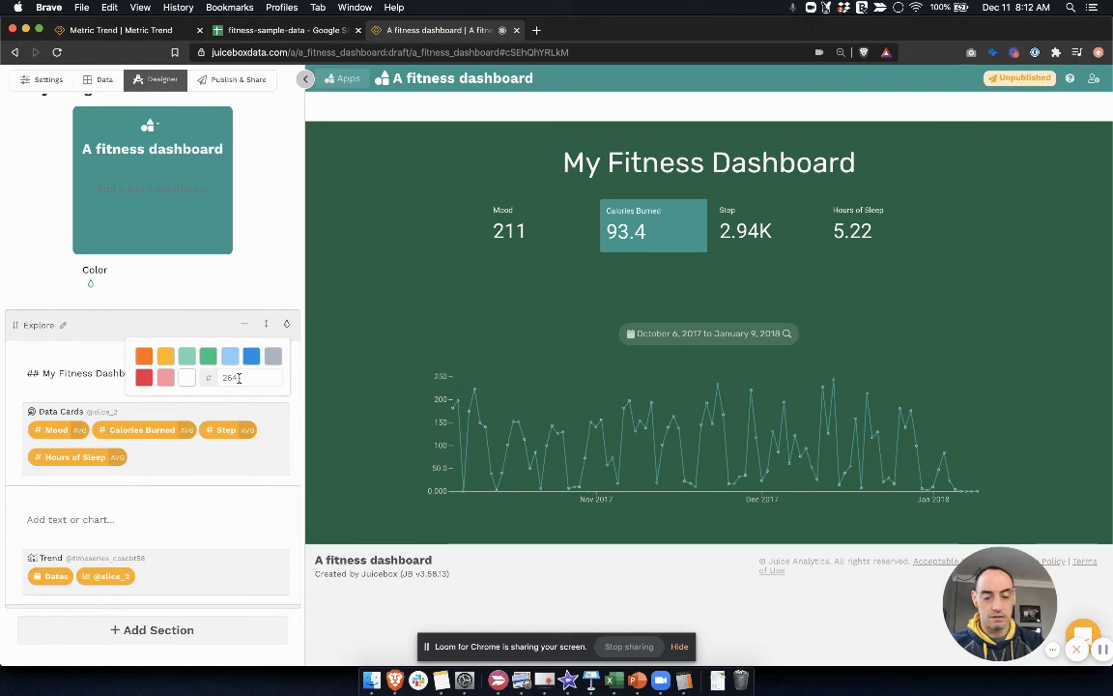
pyautogui.write('653')
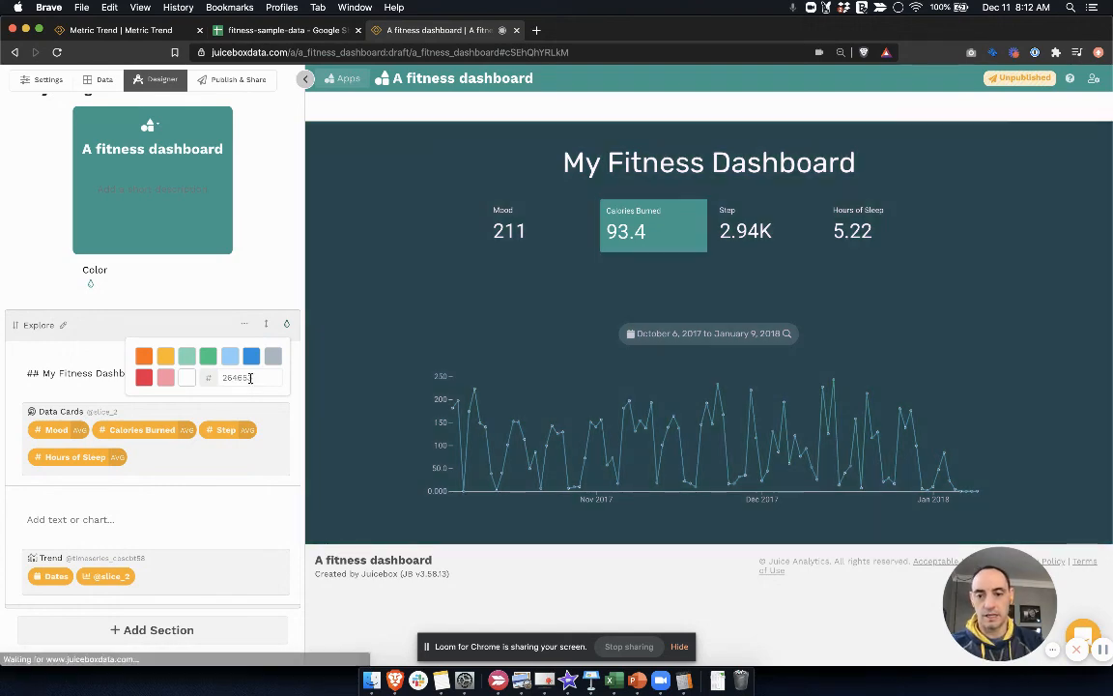
pyautogui.click(230, 471)
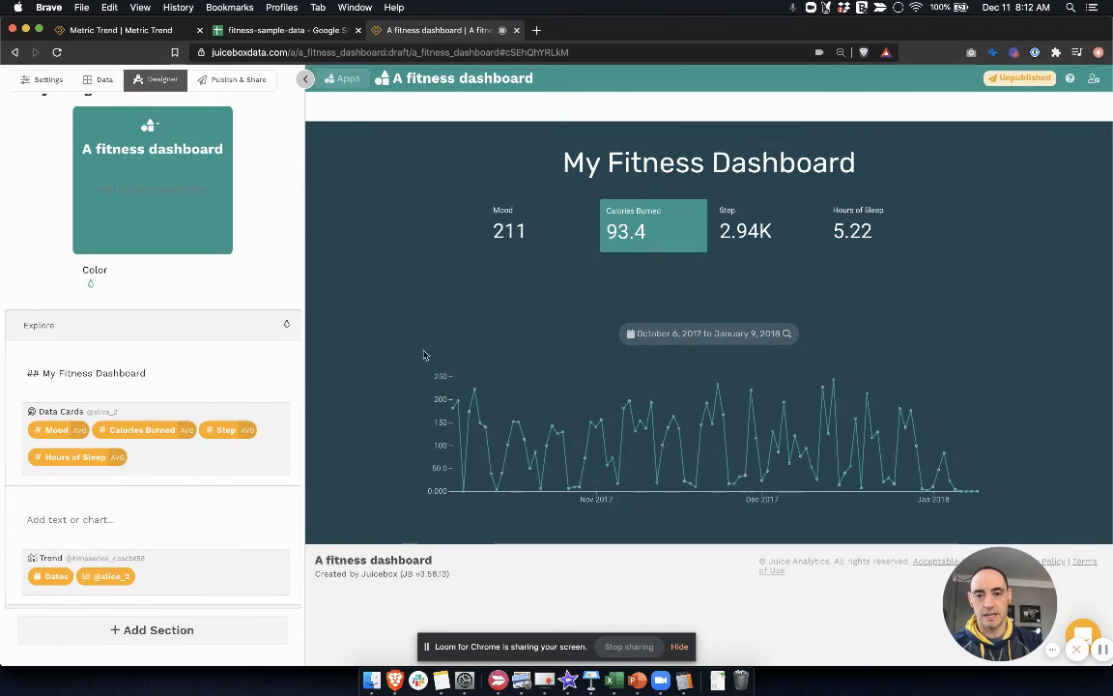
pyautogui.moveTo(1021, 587); pyautogui.dragTo(134, 577)
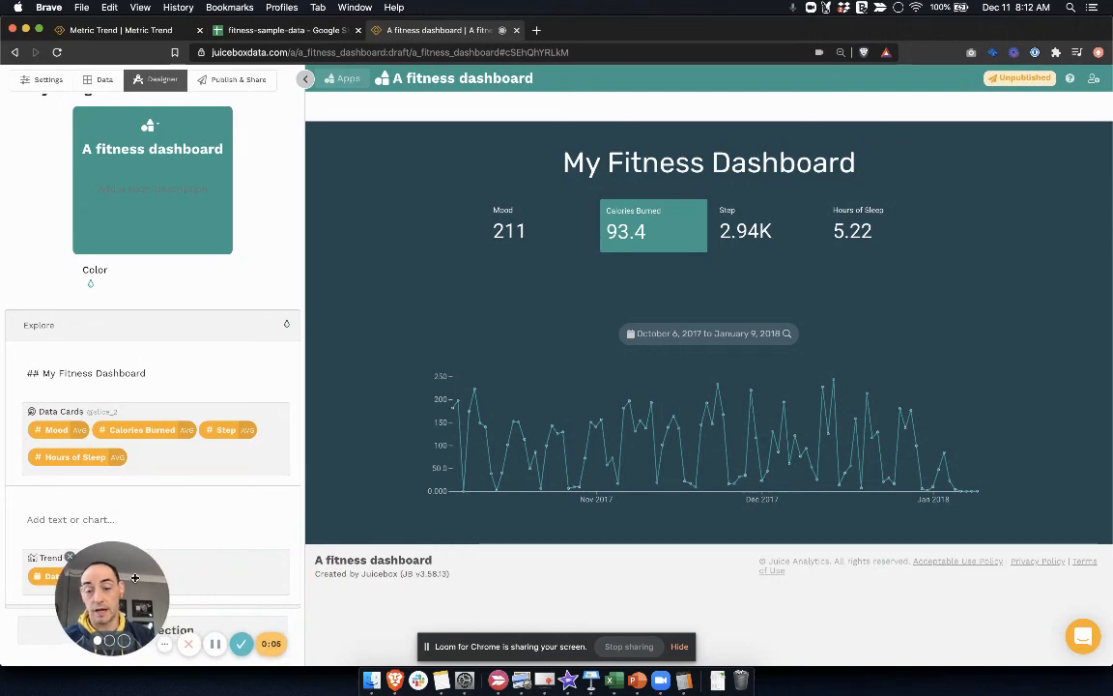